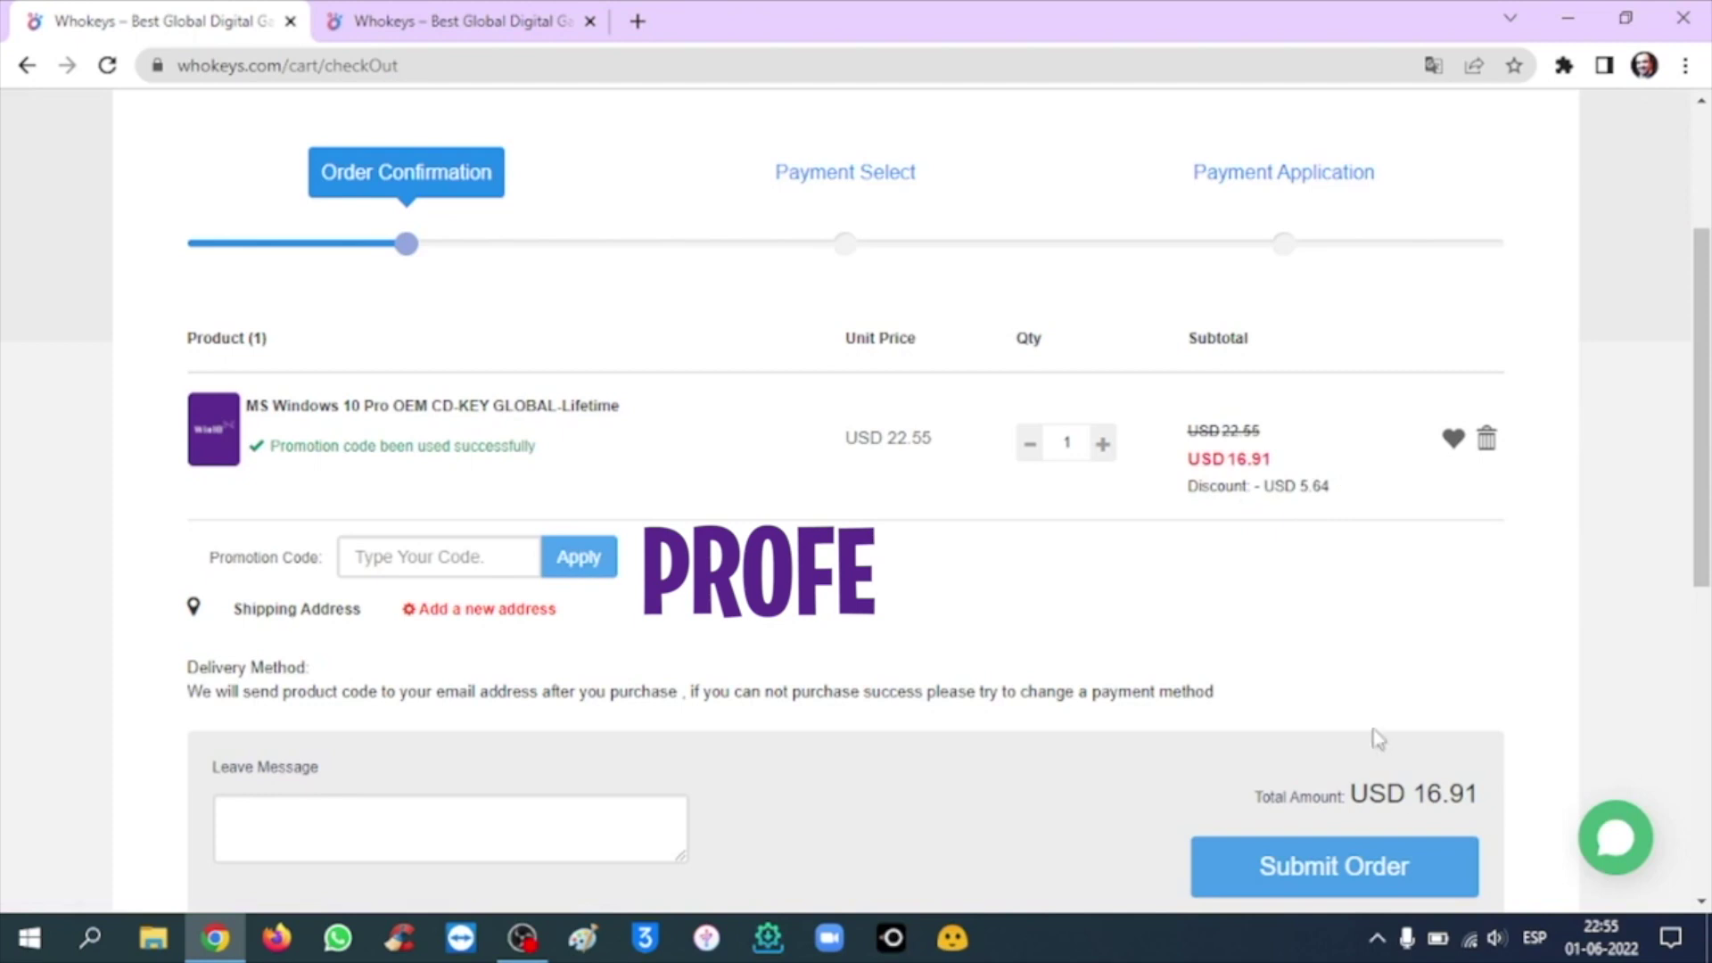
# Submit the MS Windows 10 Pro OEM CD-KEY order and choose PayPal as the payment method
pyautogui.click(1373, 863)
pyautogui.click(954, 477)
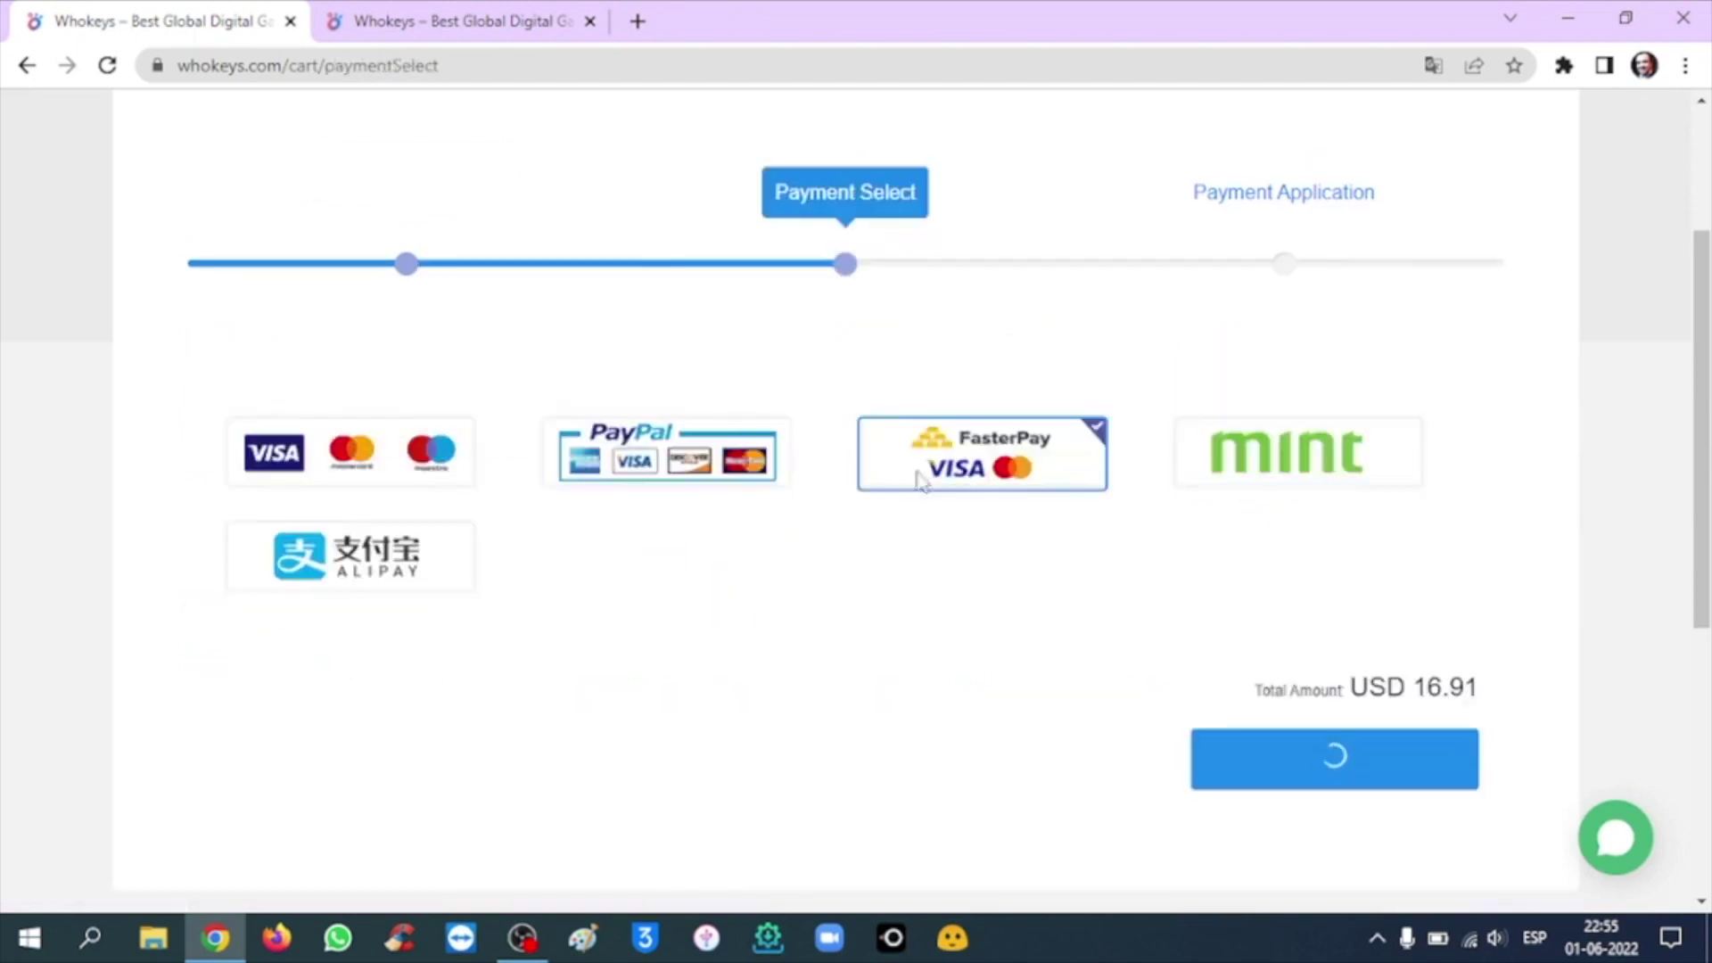
pyautogui.click(745, 481)
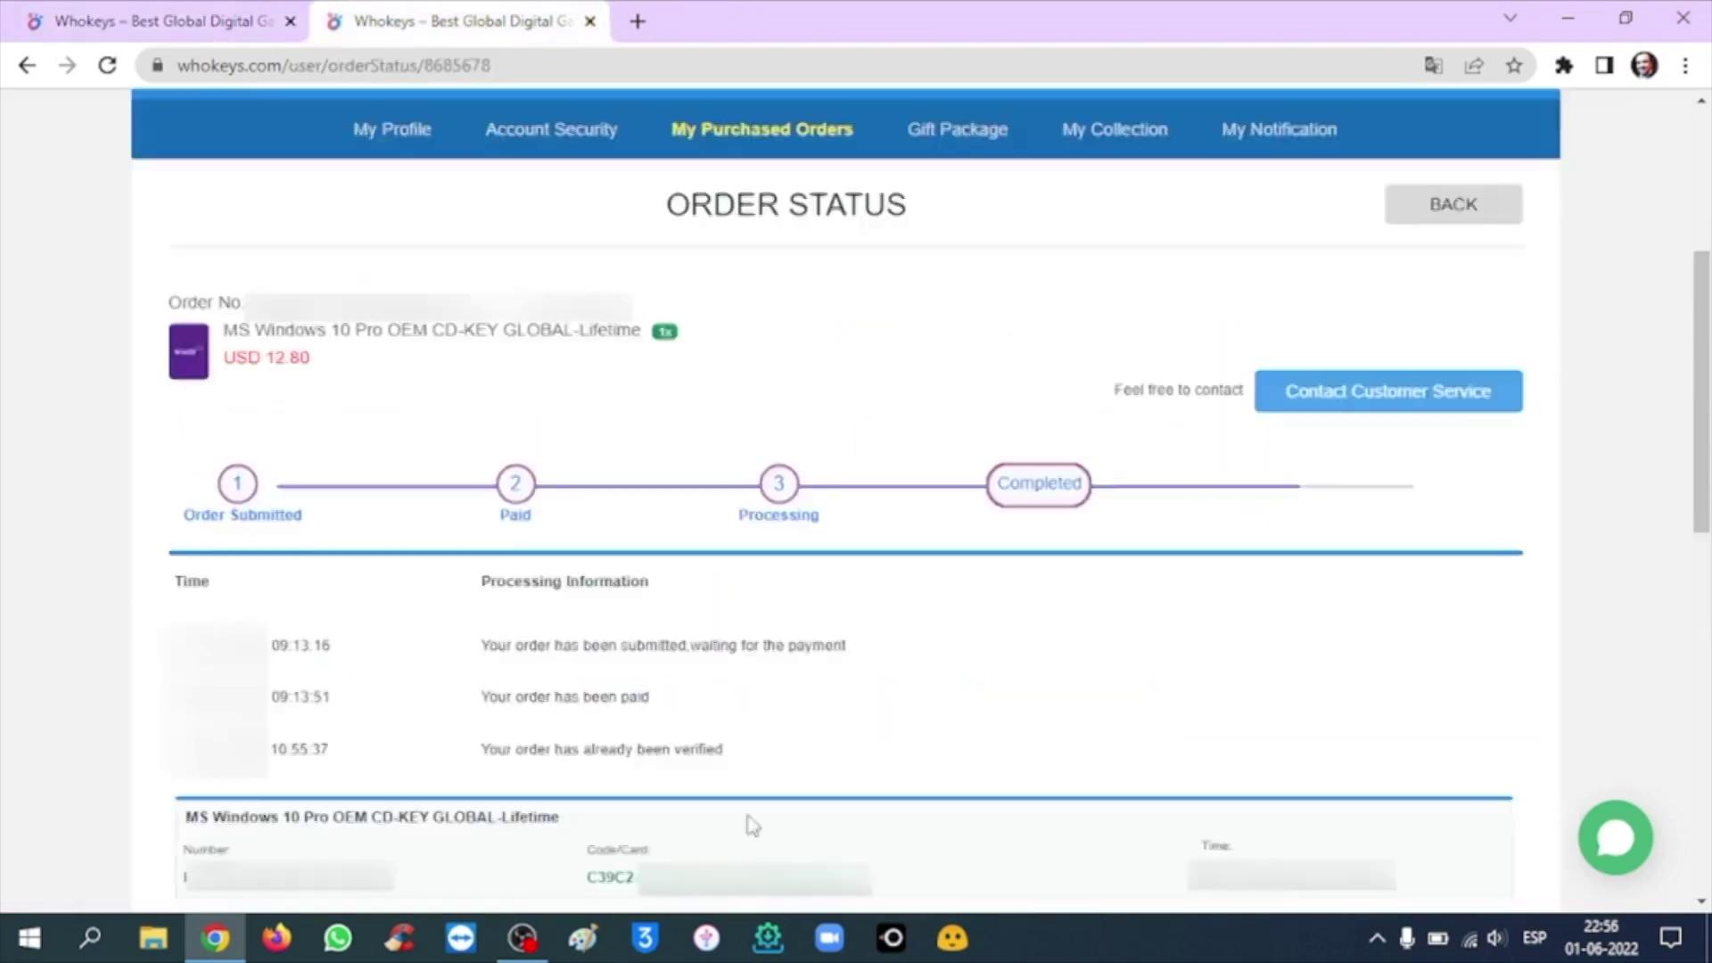
# Copy the purchased product key from the order page, enter it as the new Windows product key and activate Windows
pyautogui.moveTo(898, 880); pyautogui.dragTo(579, 881)
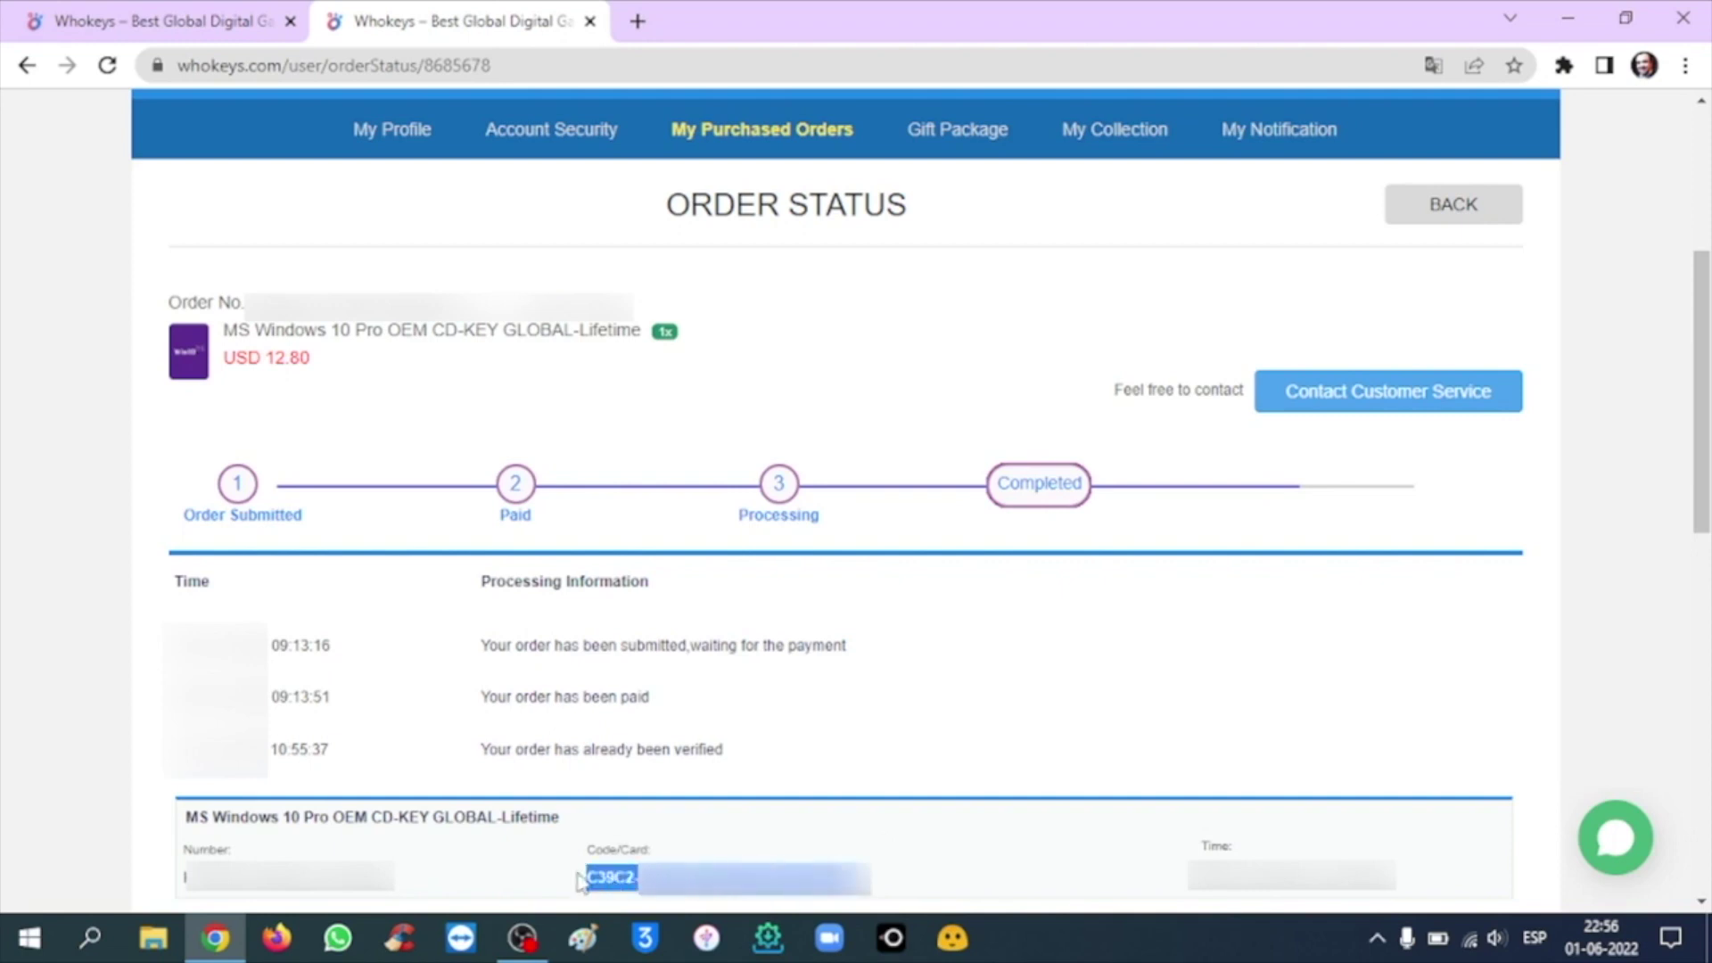
pyautogui.rightClick(20, 938)
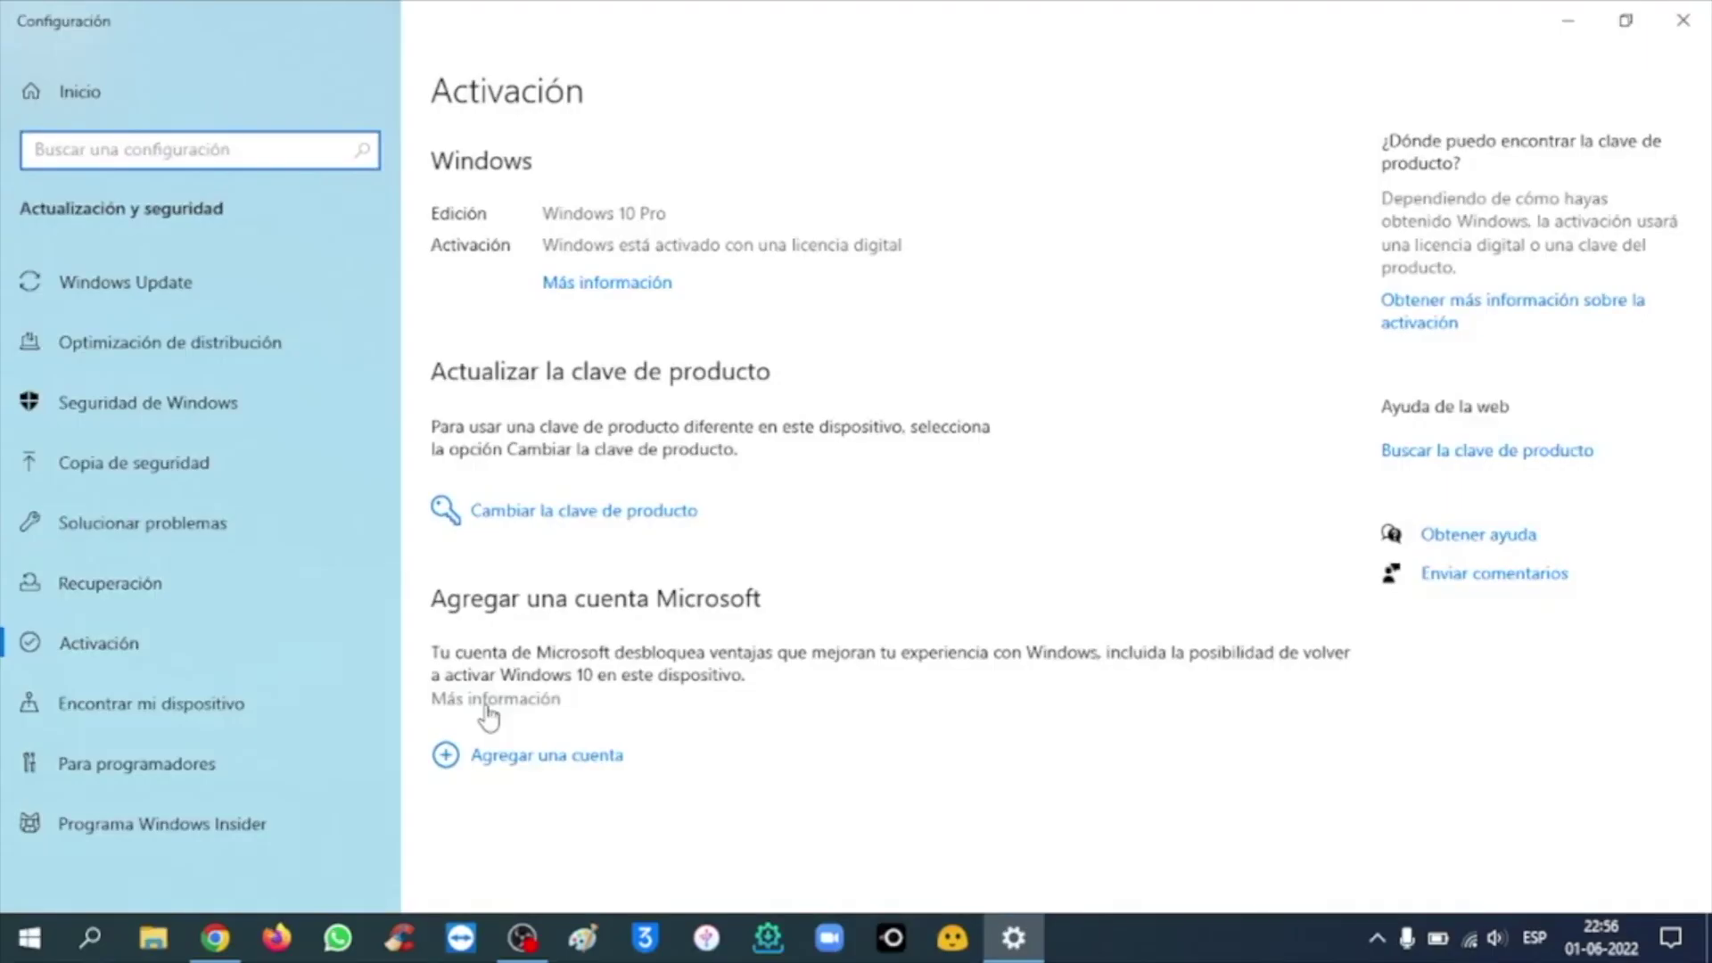
pyautogui.click(606, 511)
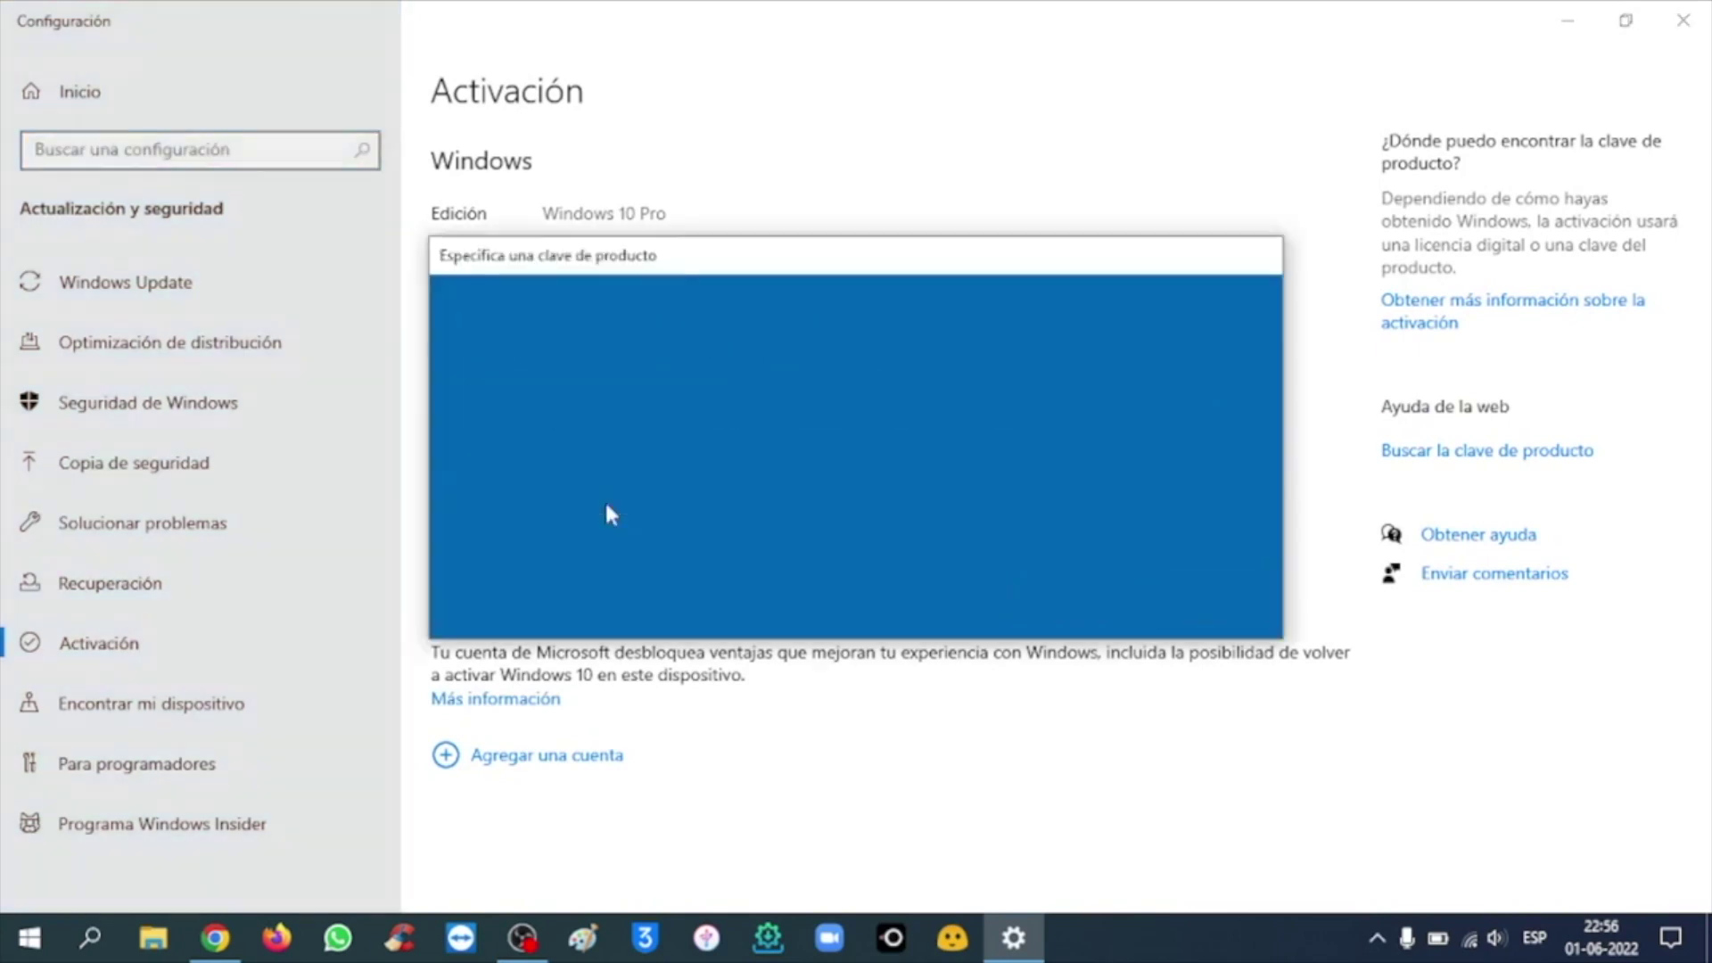
pyautogui.hotkey('ctrl', 'v')
pyautogui.click(1093, 589)
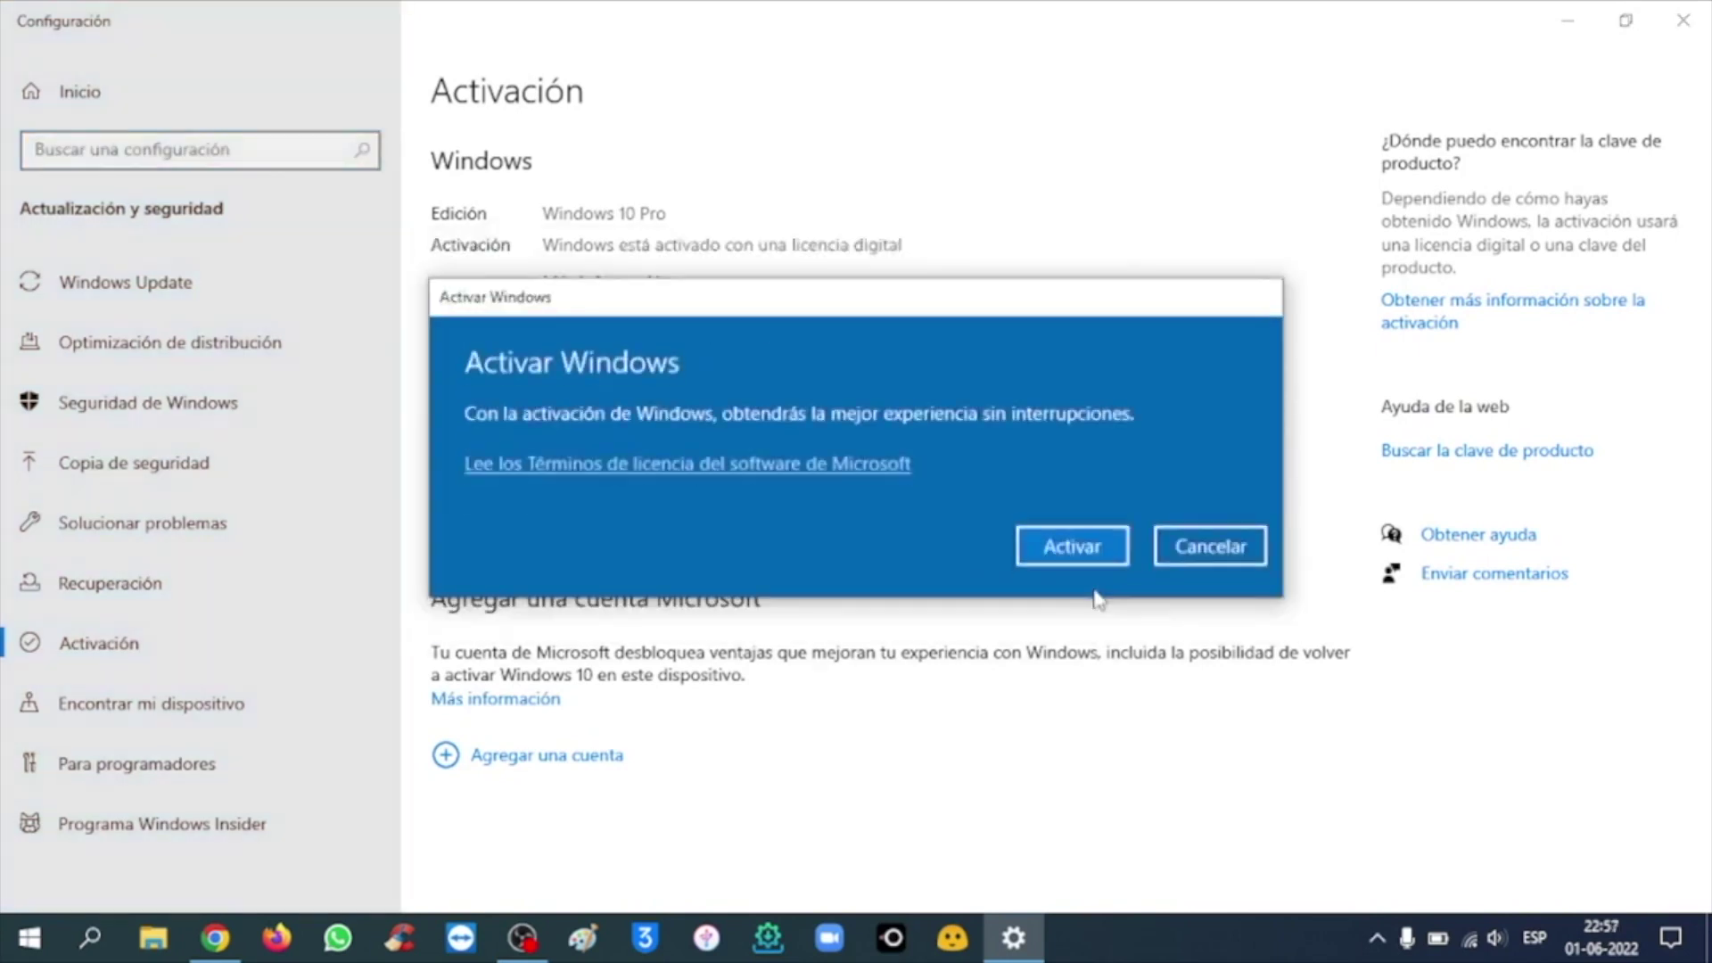
pyautogui.click(1063, 553)
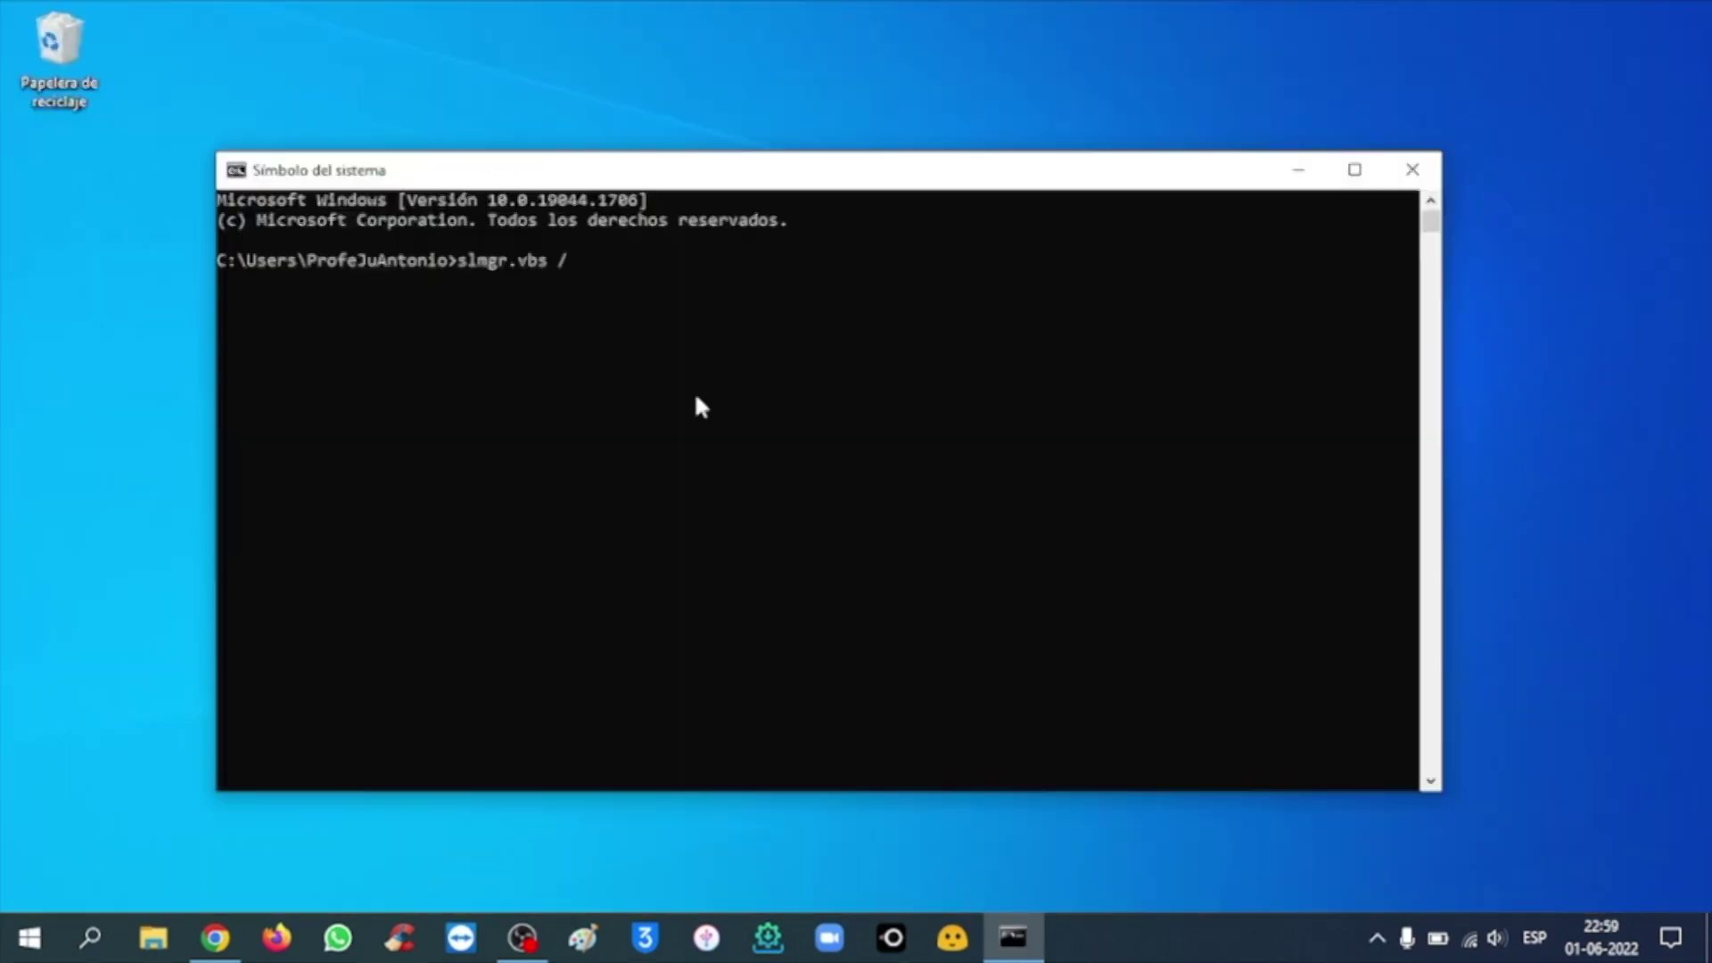
# Run slmgr.vbs /xpr in the command prompt to check the Windows activation status
pyautogui.write('xpr')
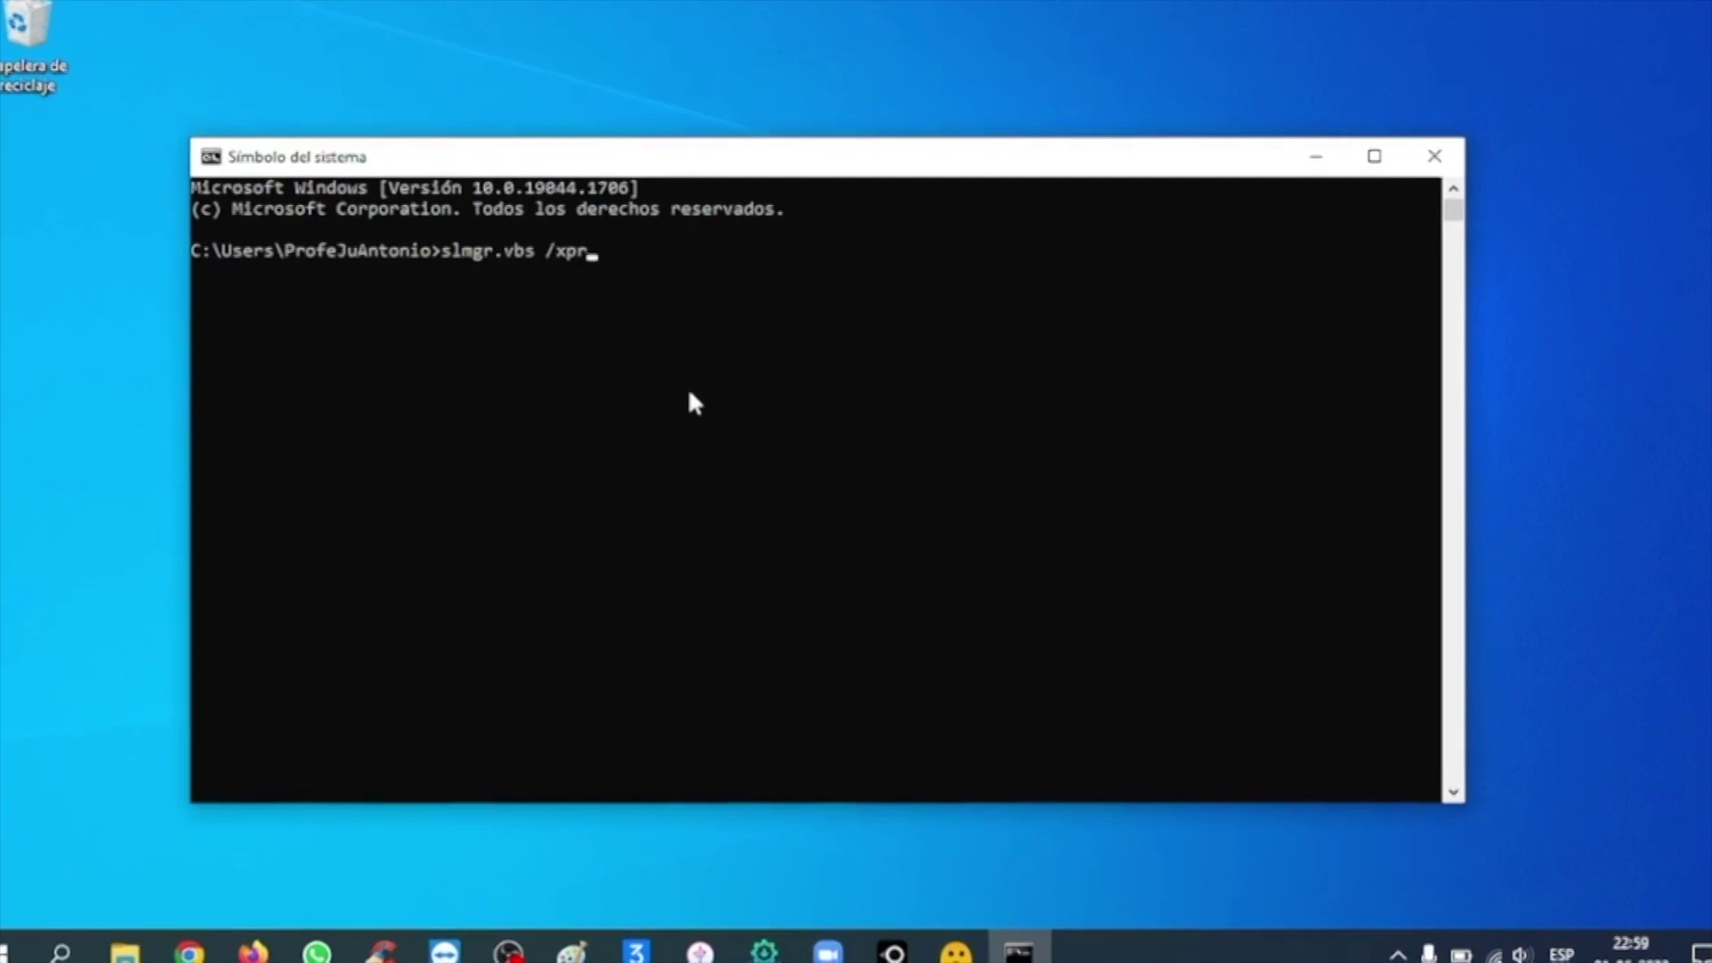
pyautogui.press('Return')
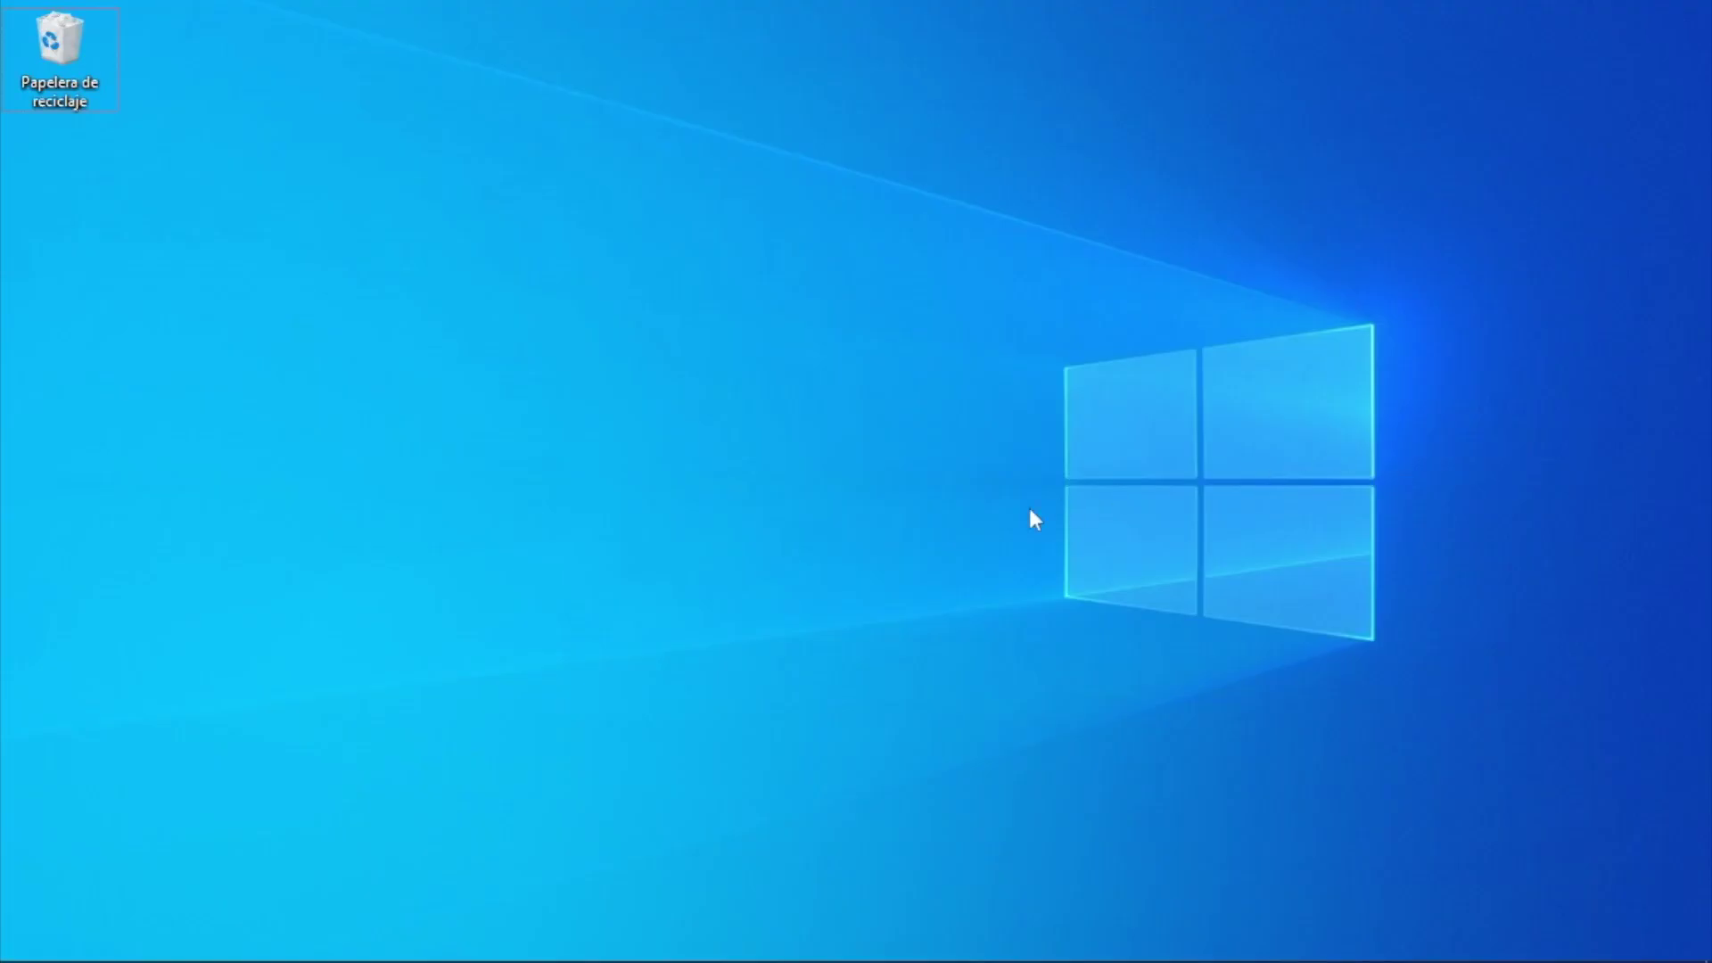
# Open 3u.com in the browser and download the 3uTools installer for Windows
pyautogui.moveTo(434, 960)
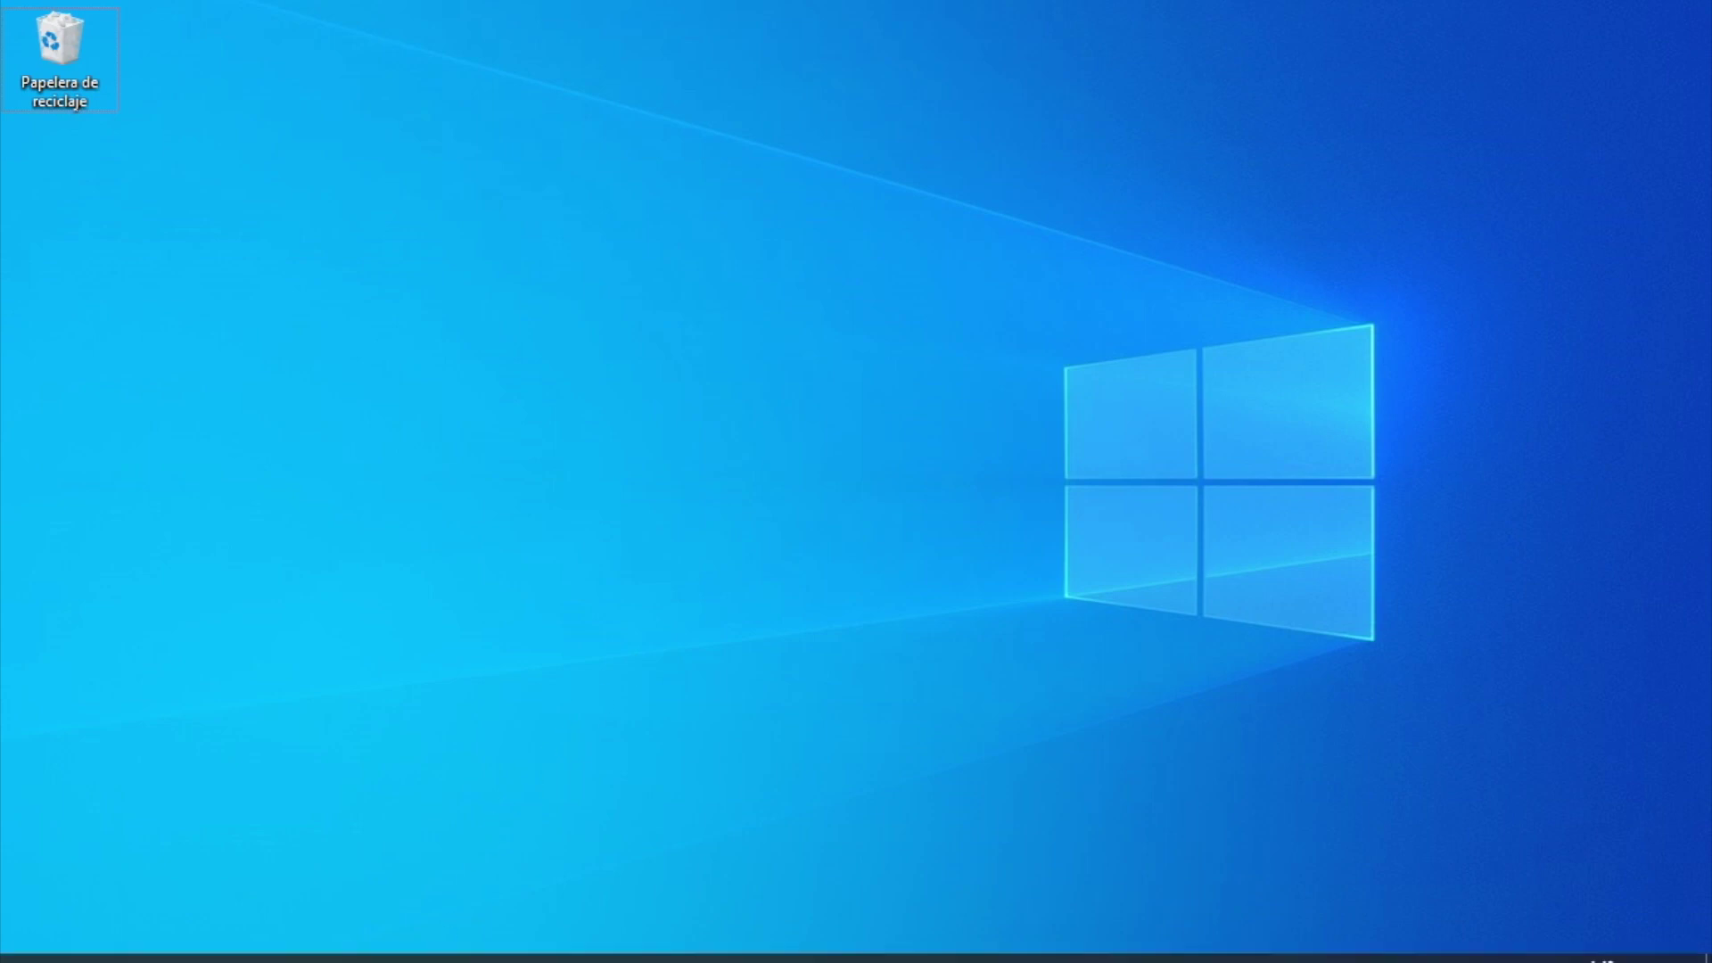
pyautogui.click(347, 952)
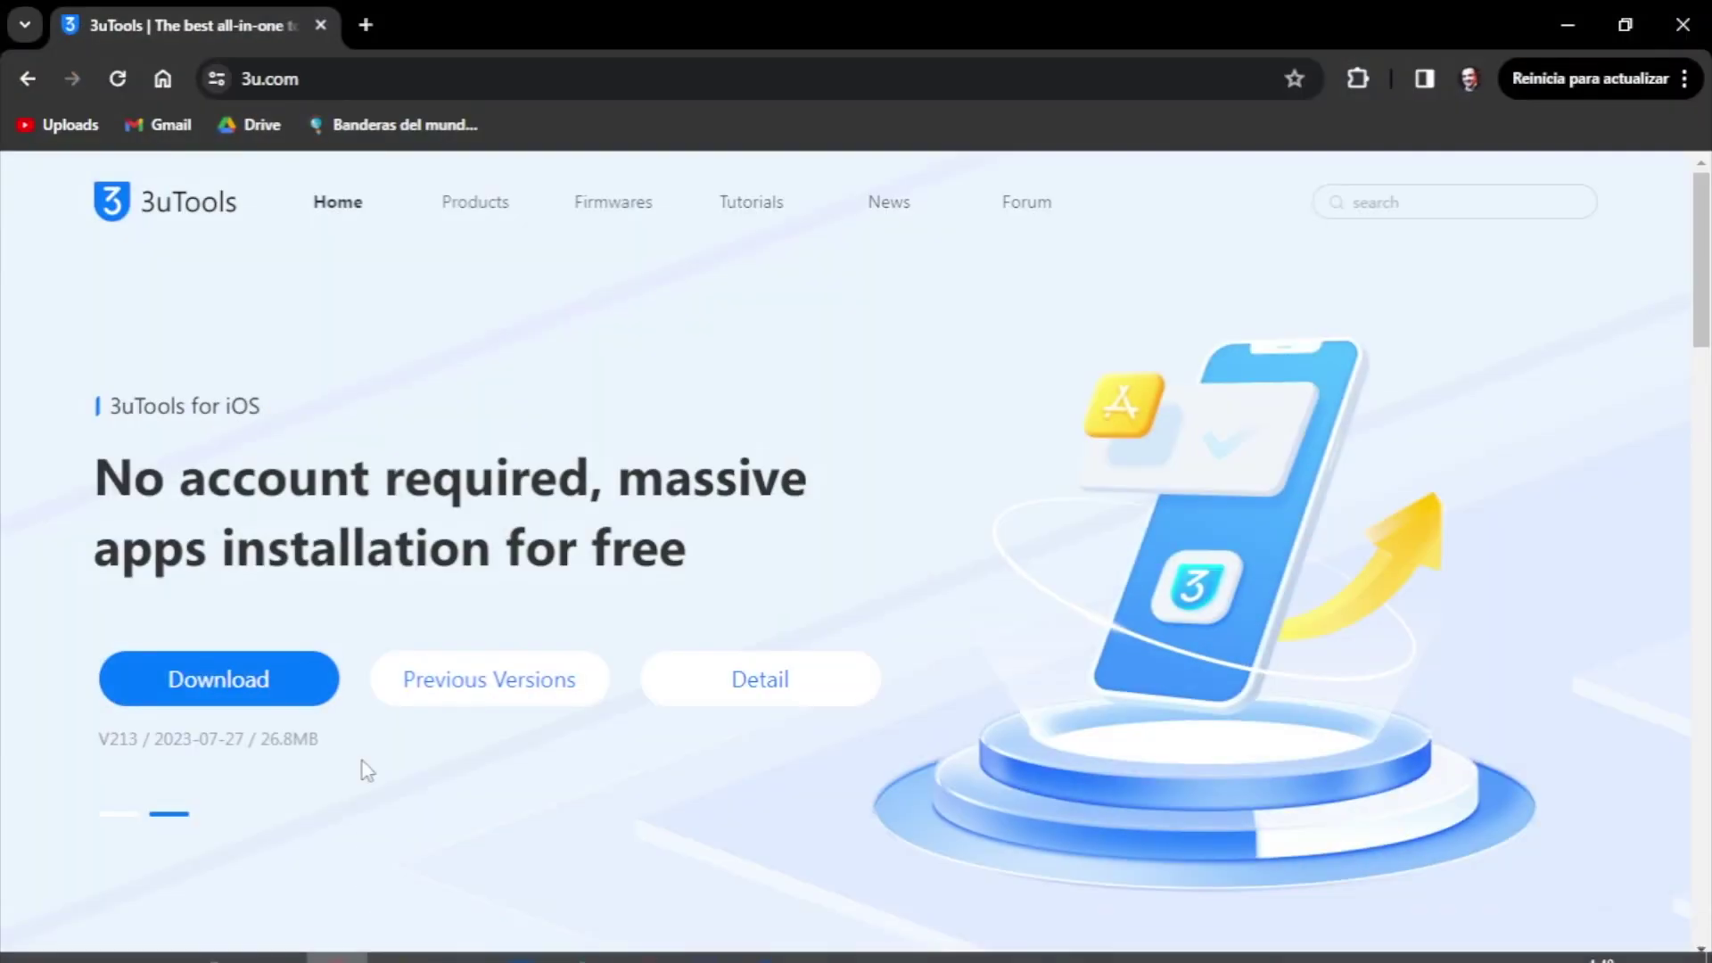
pyautogui.click(202, 676)
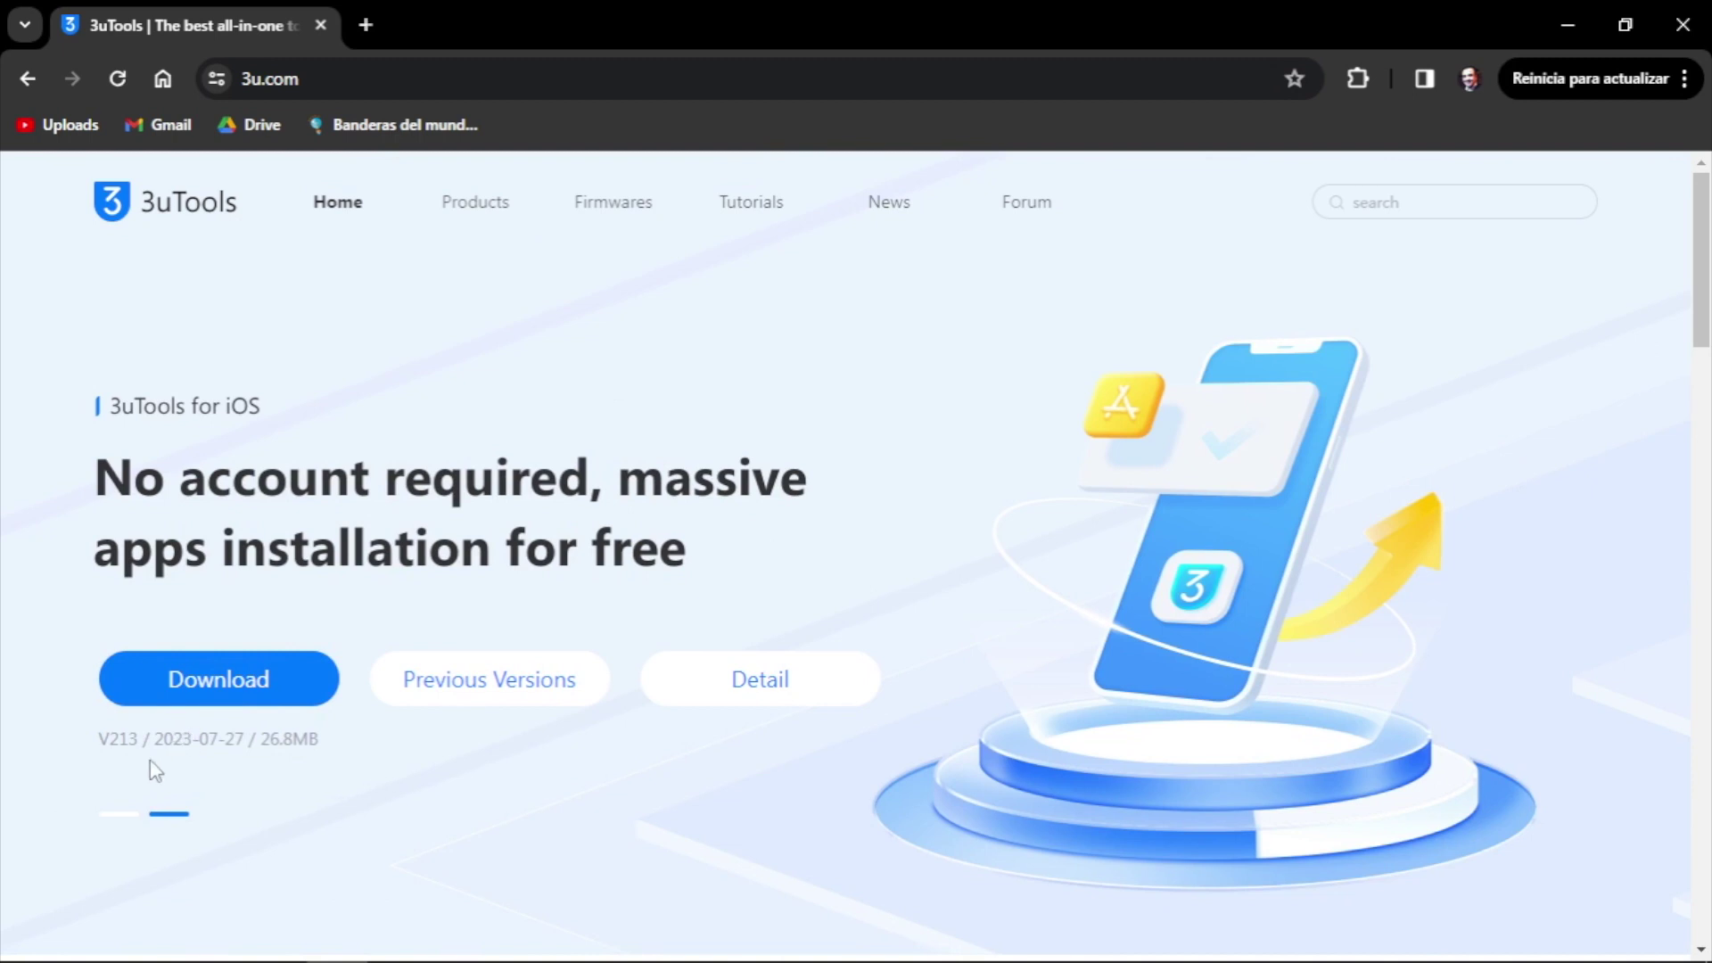
pyautogui.click(287, 686)
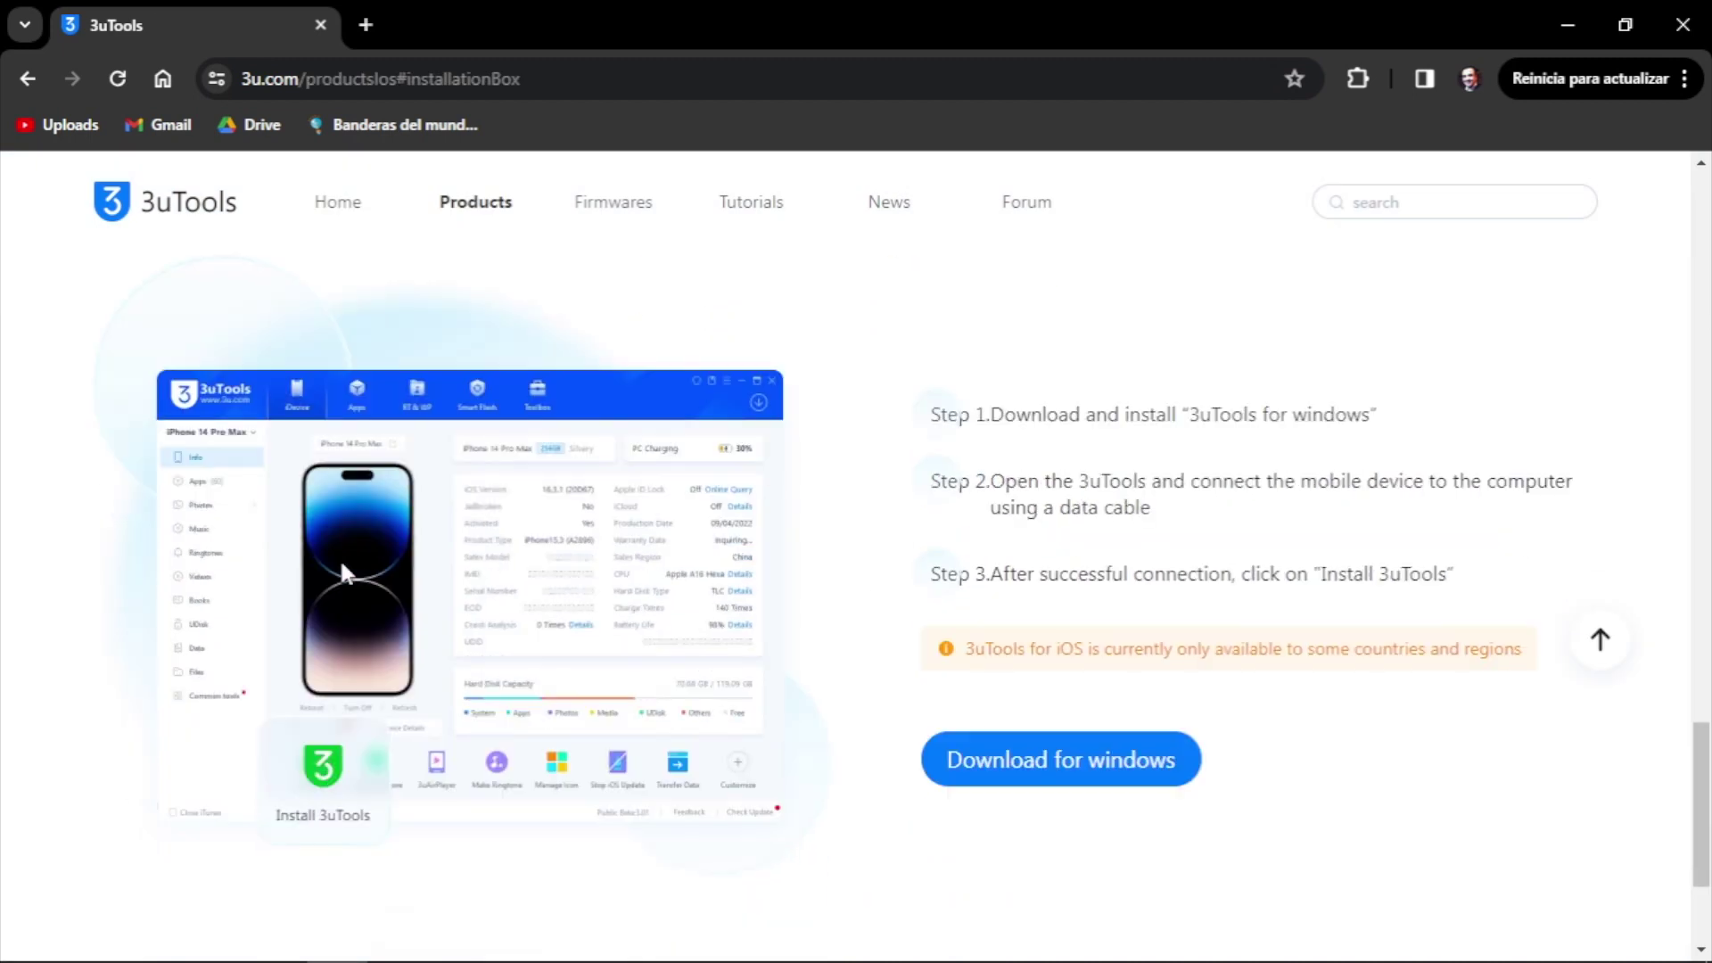
pyautogui.click(1112, 769)
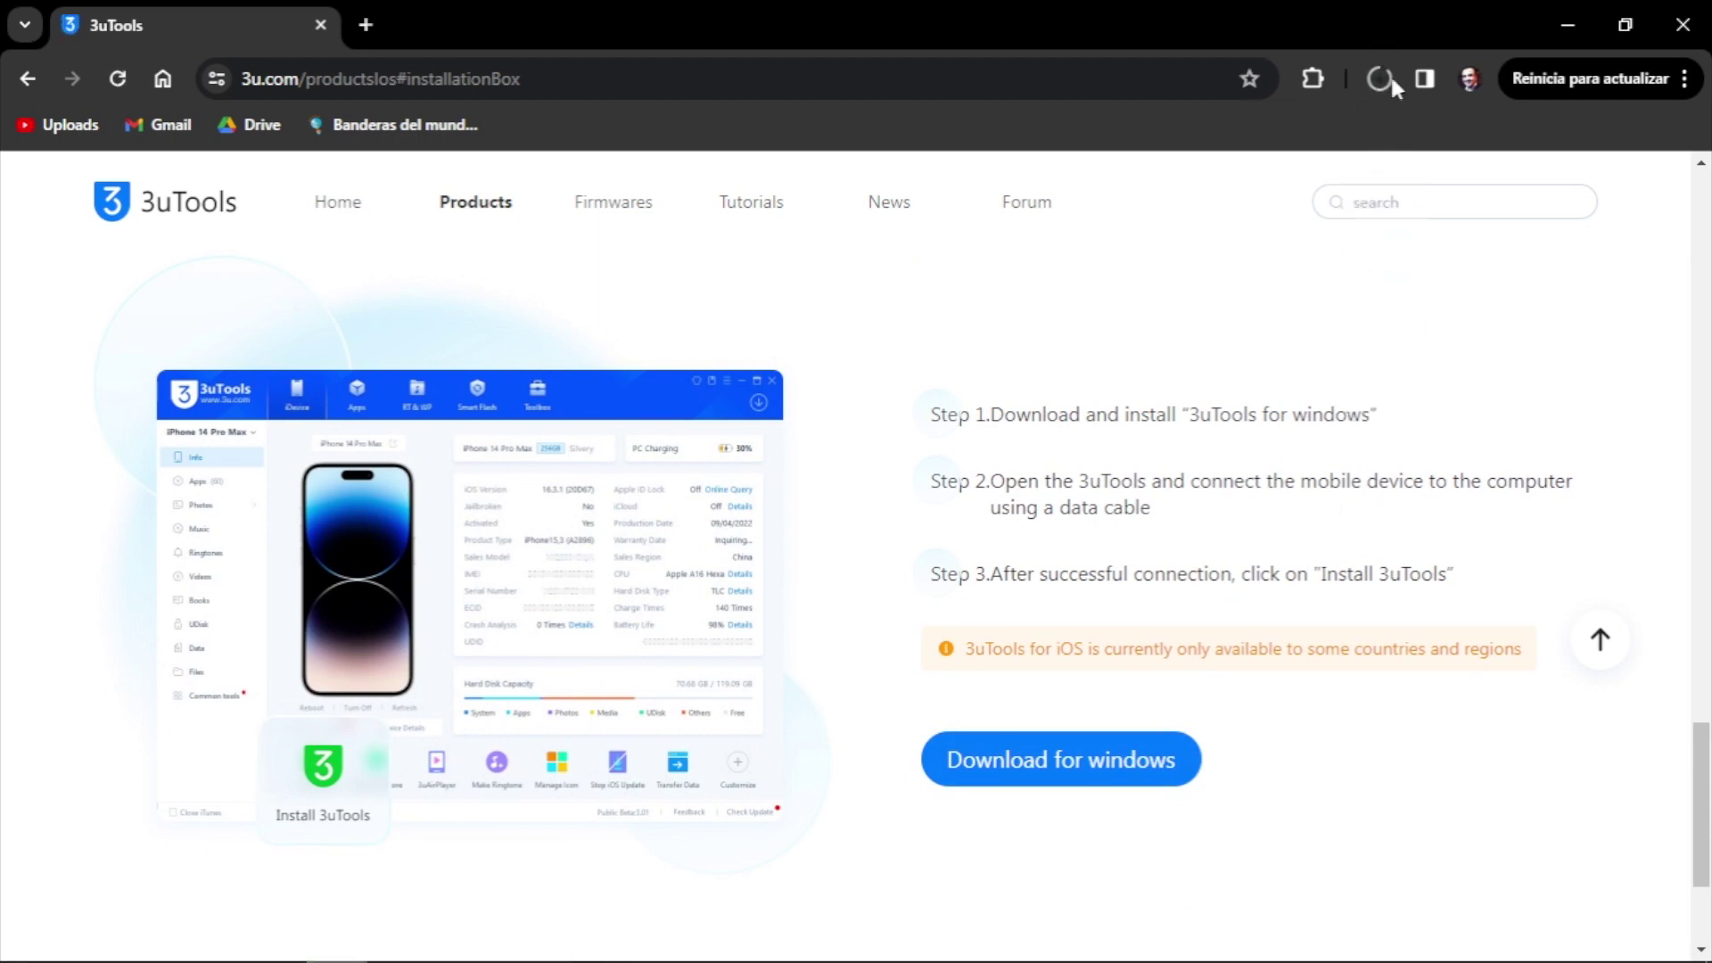
pyautogui.click(1378, 80)
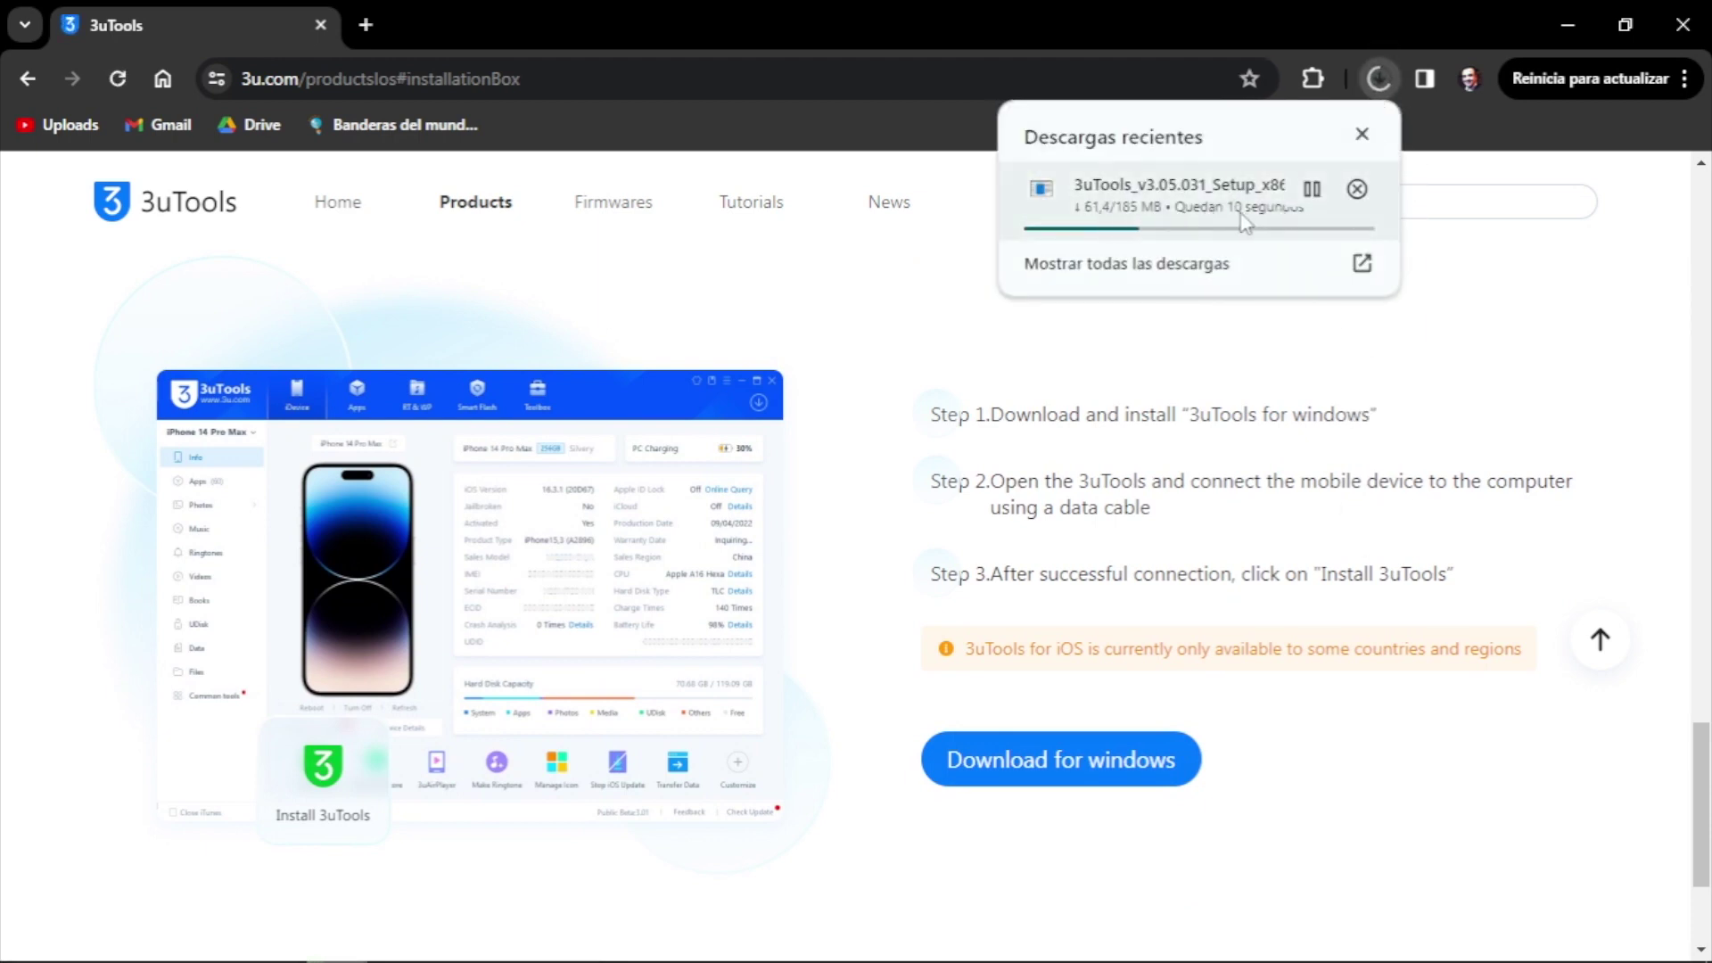
pyautogui.click(1364, 136)
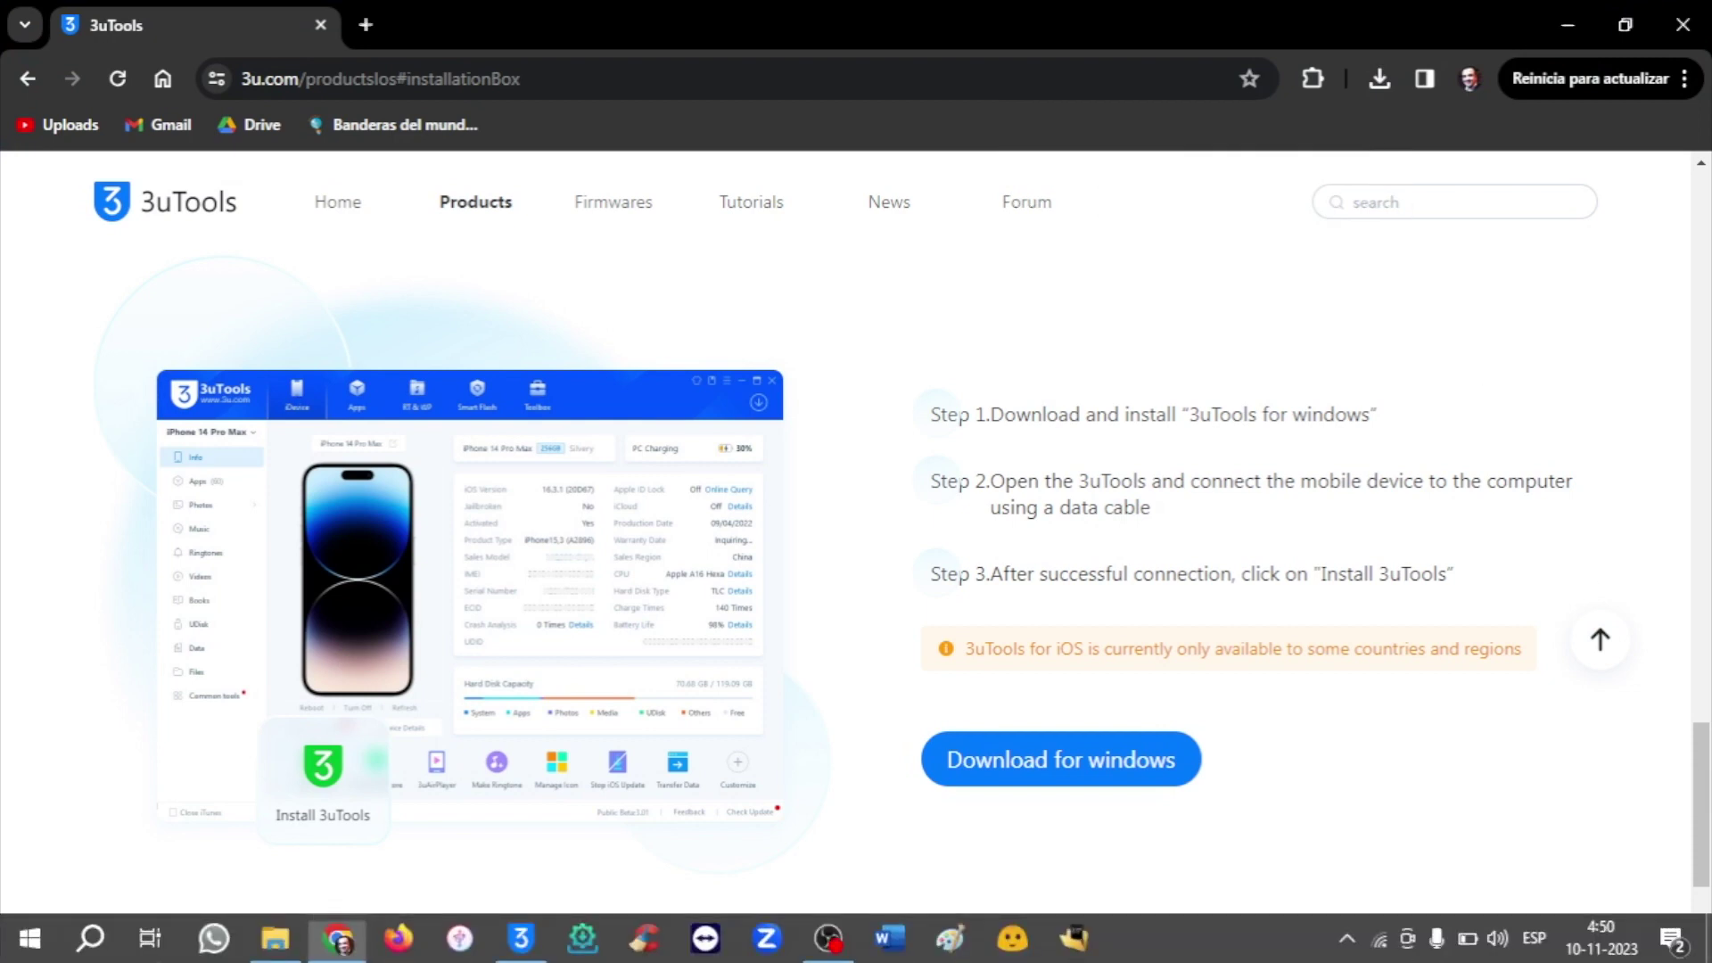
# Run the downloaded 3uTools_v3.05.031_Setup_x86 installer from the desktop as administrator
pyautogui.click(337, 938)
pyautogui.doubleClick(73, 201)
pyautogui.rightClick(78, 198)
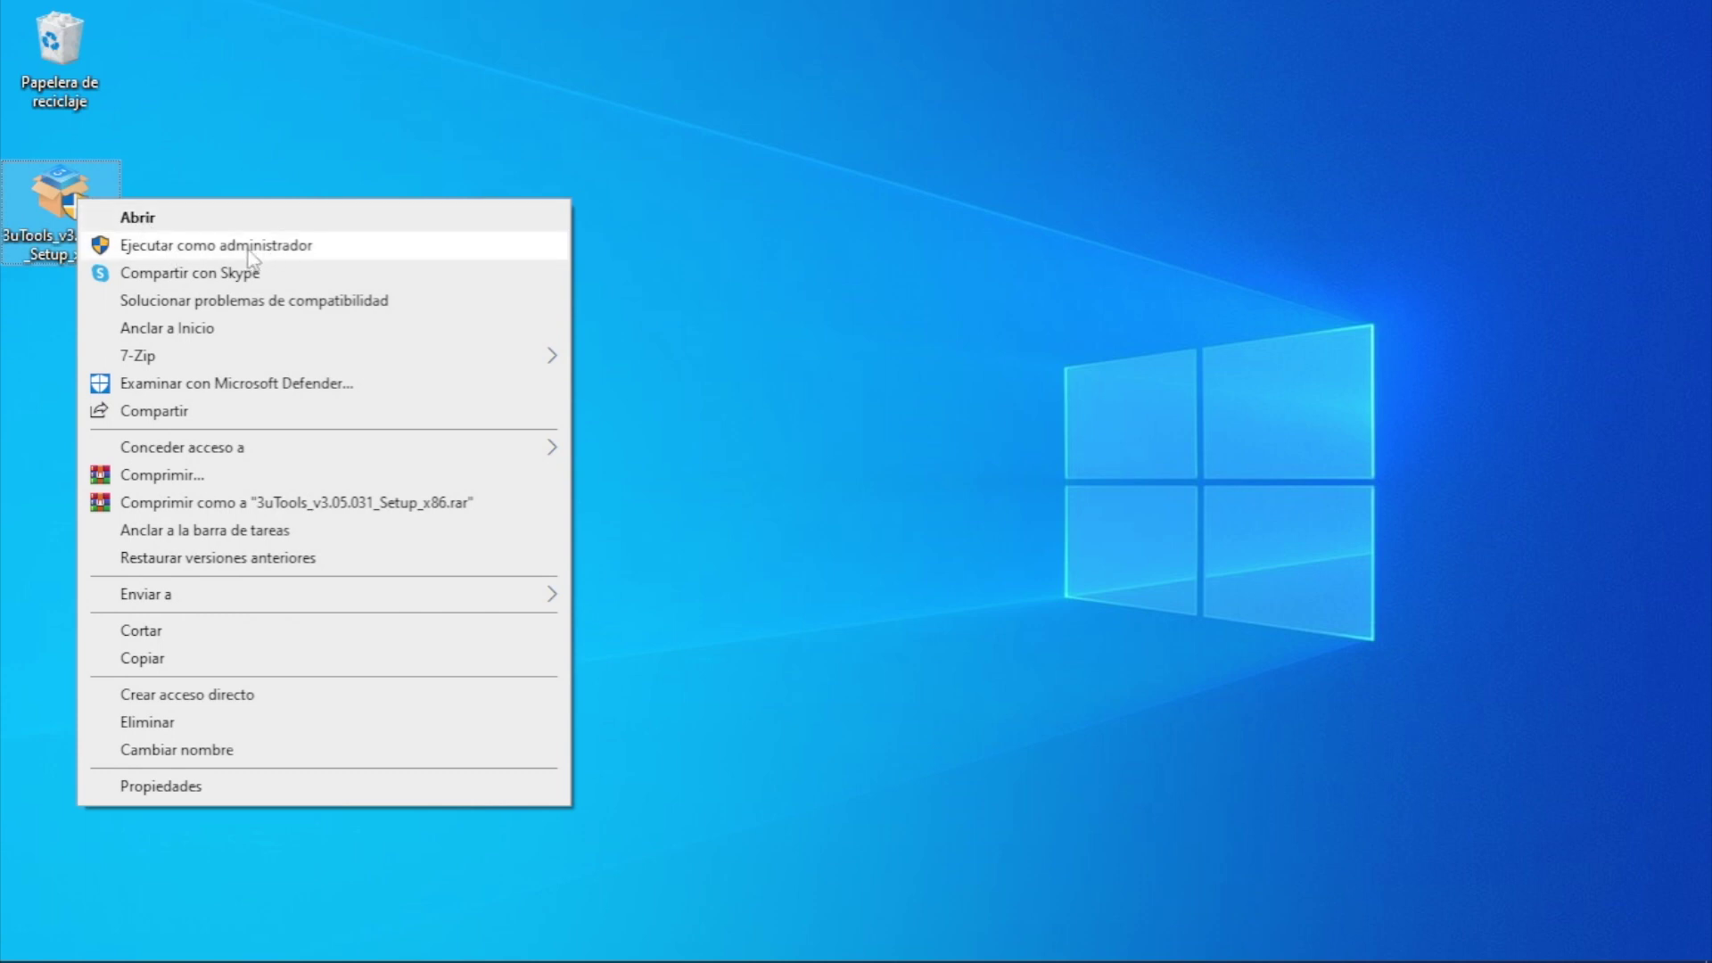
pyautogui.click(333, 252)
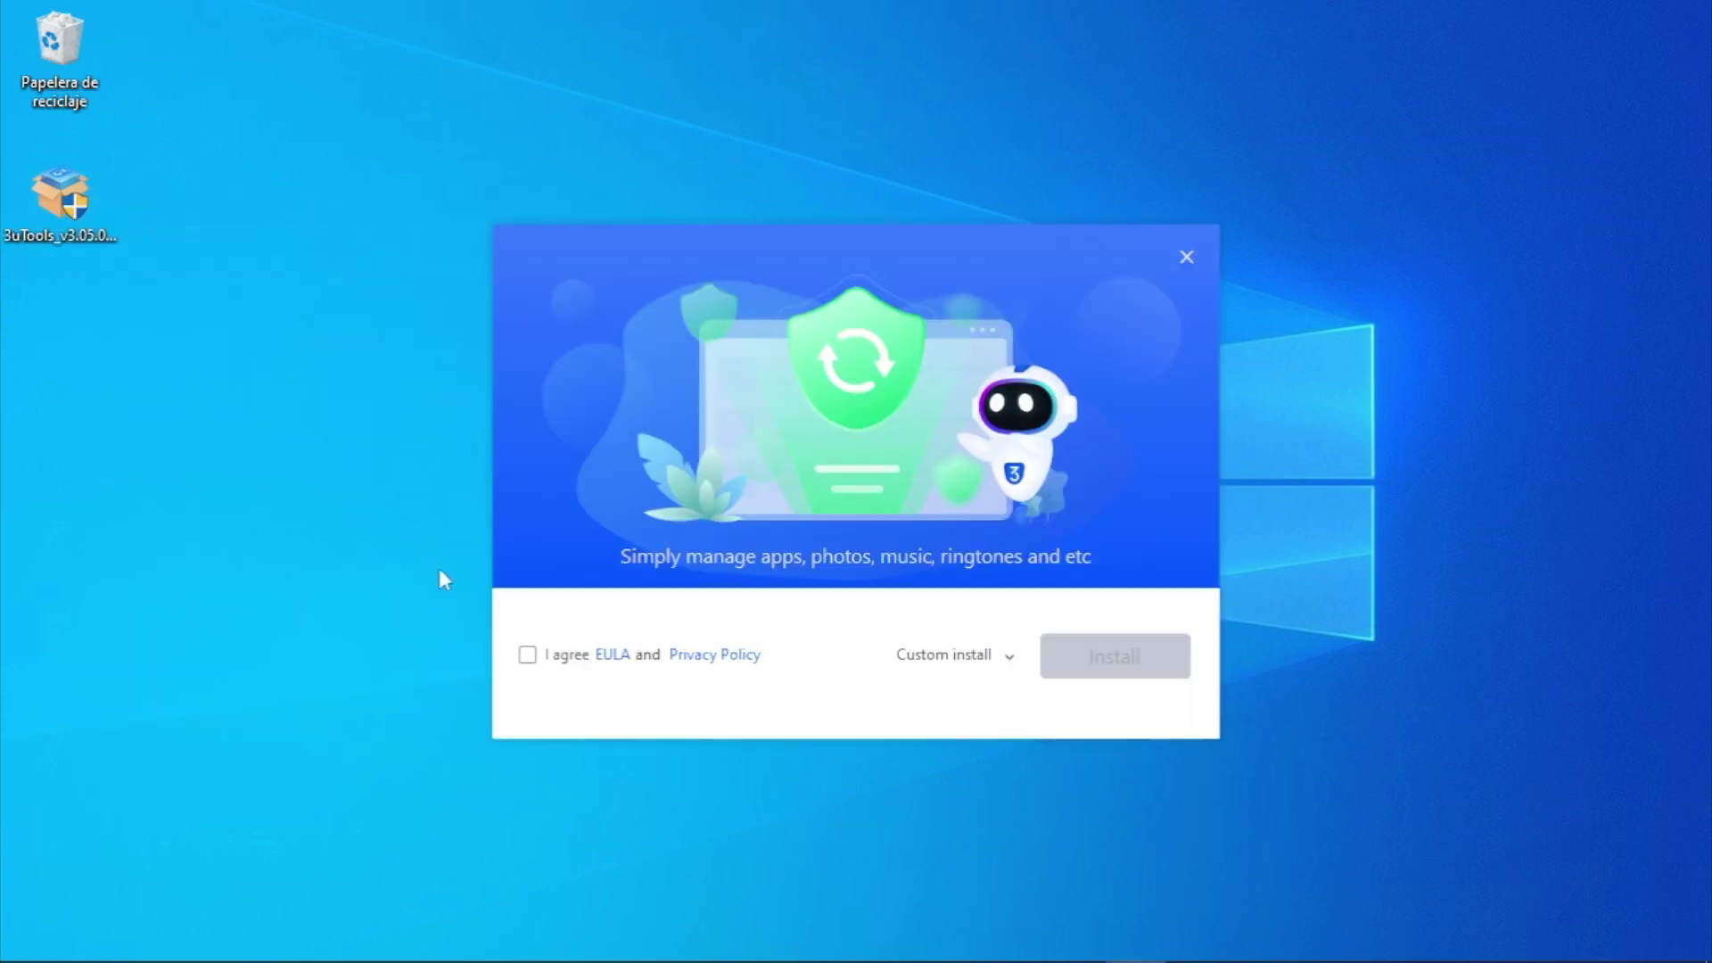
# Accept the EULA and Privacy Policy, install 3uTools in the default locations and launch it with the desktop shortcut kept
pyautogui.click(527, 656)
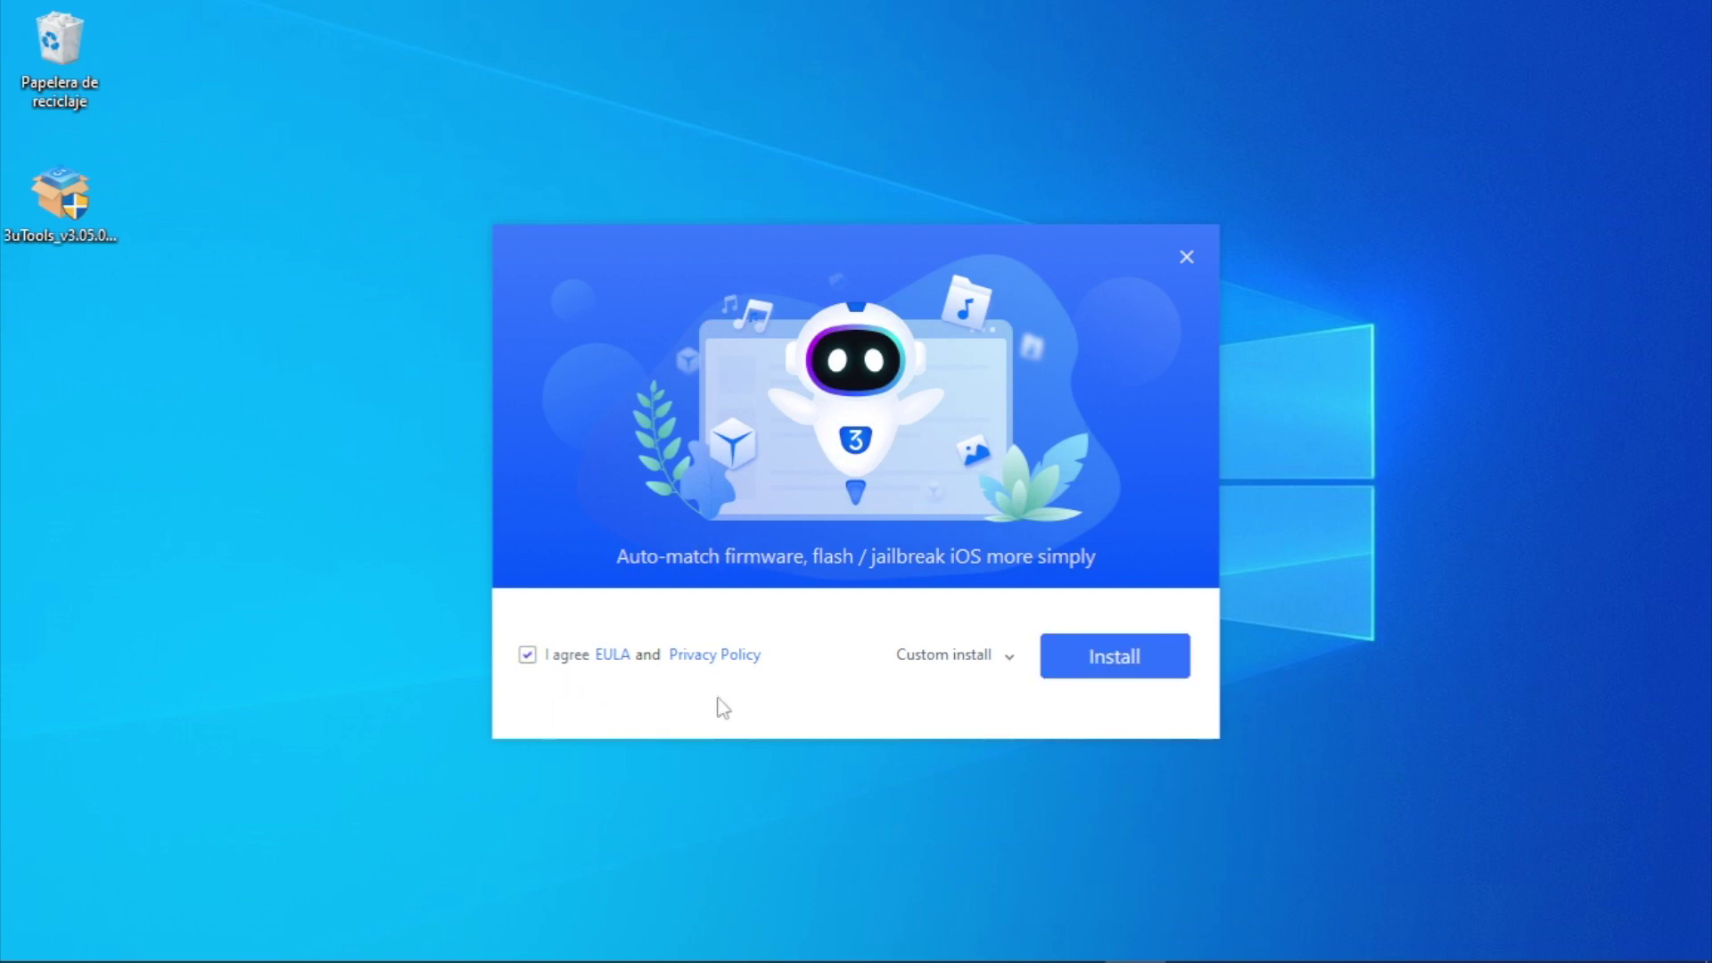
pyautogui.click(979, 667)
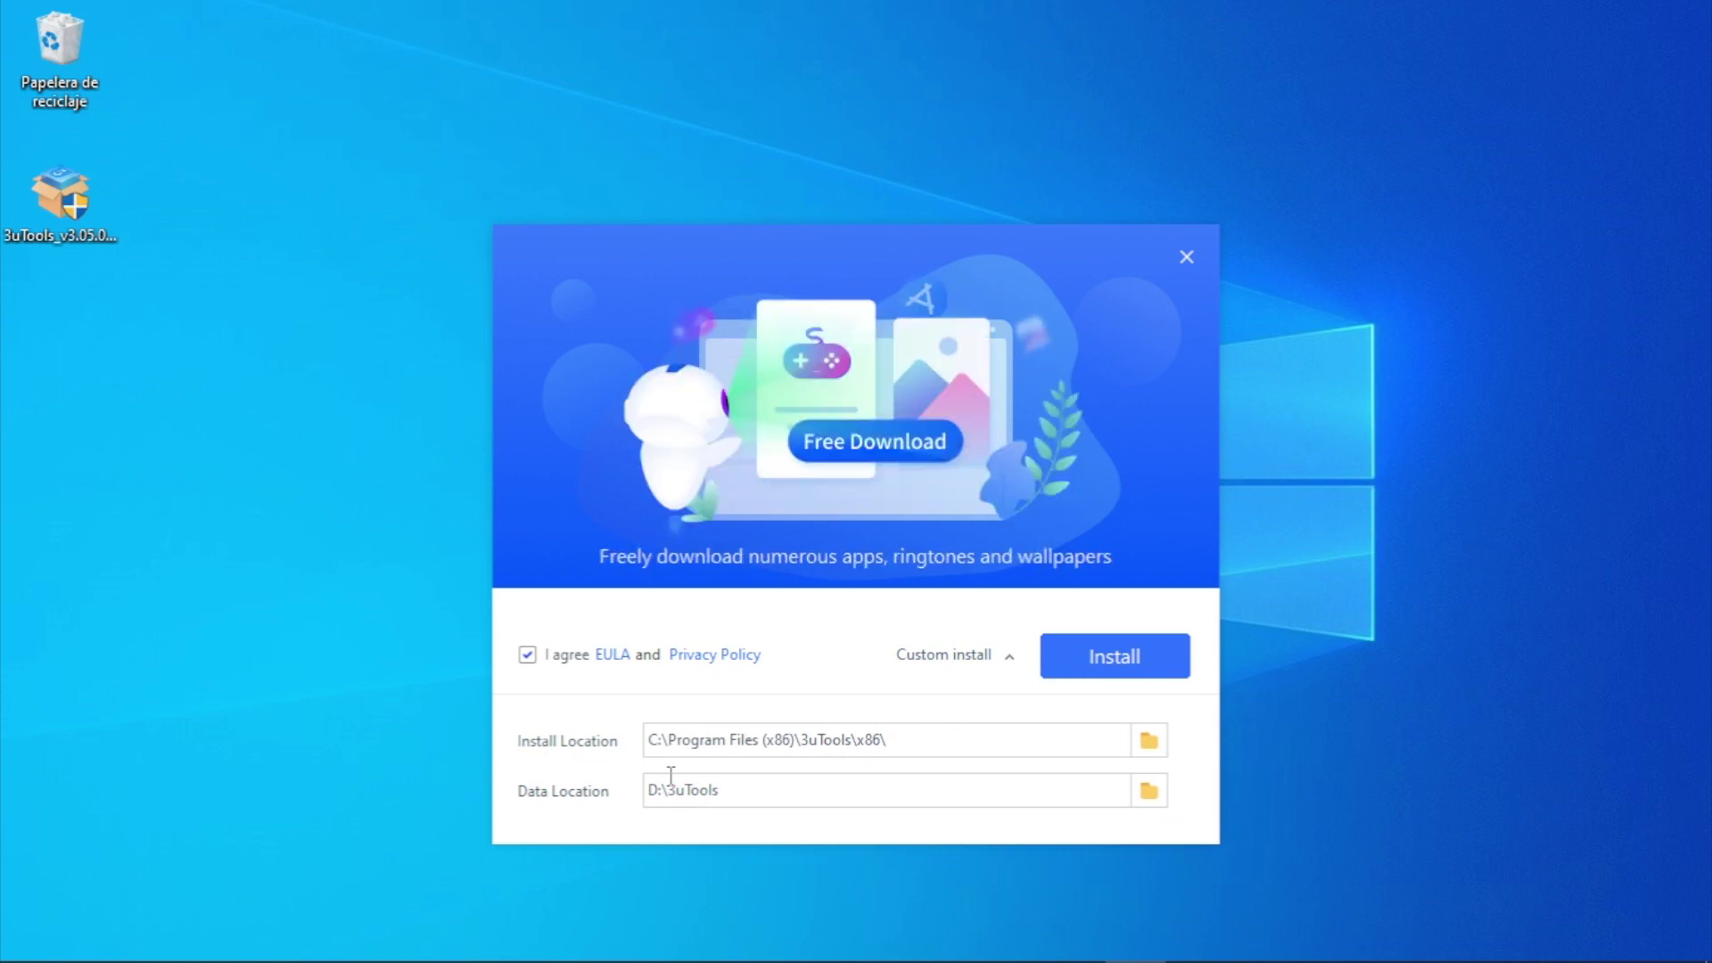
pyautogui.click(1088, 671)
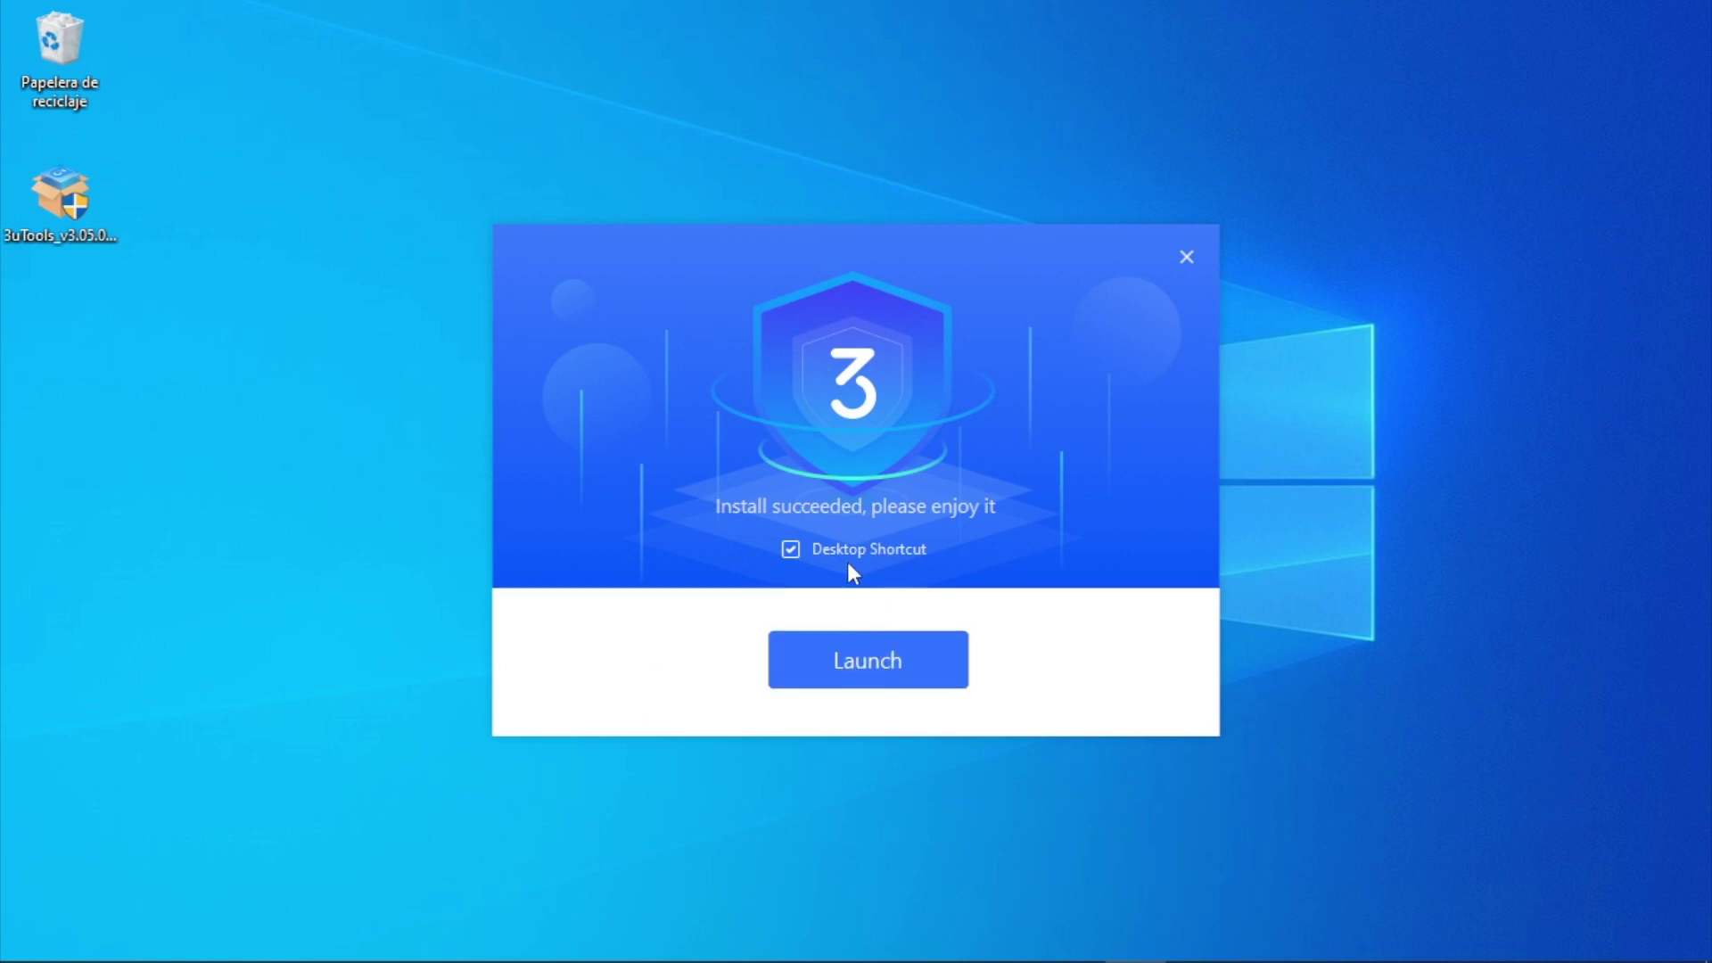
pyautogui.click(790, 551)
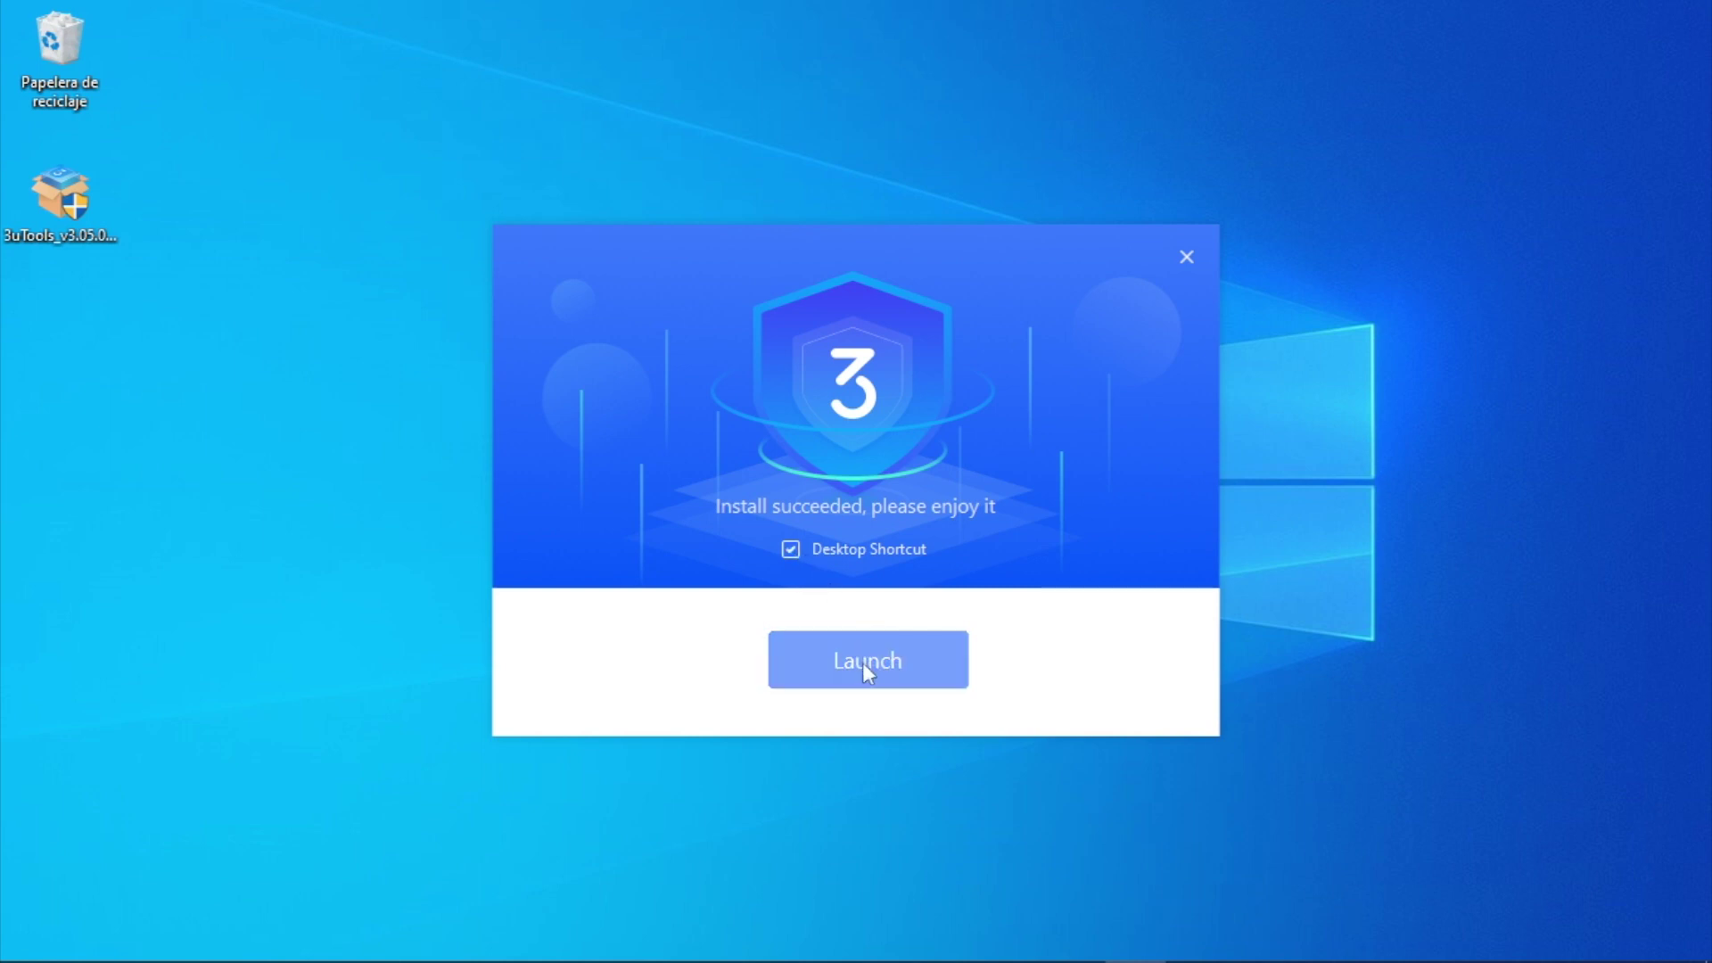
pyautogui.click(920, 661)
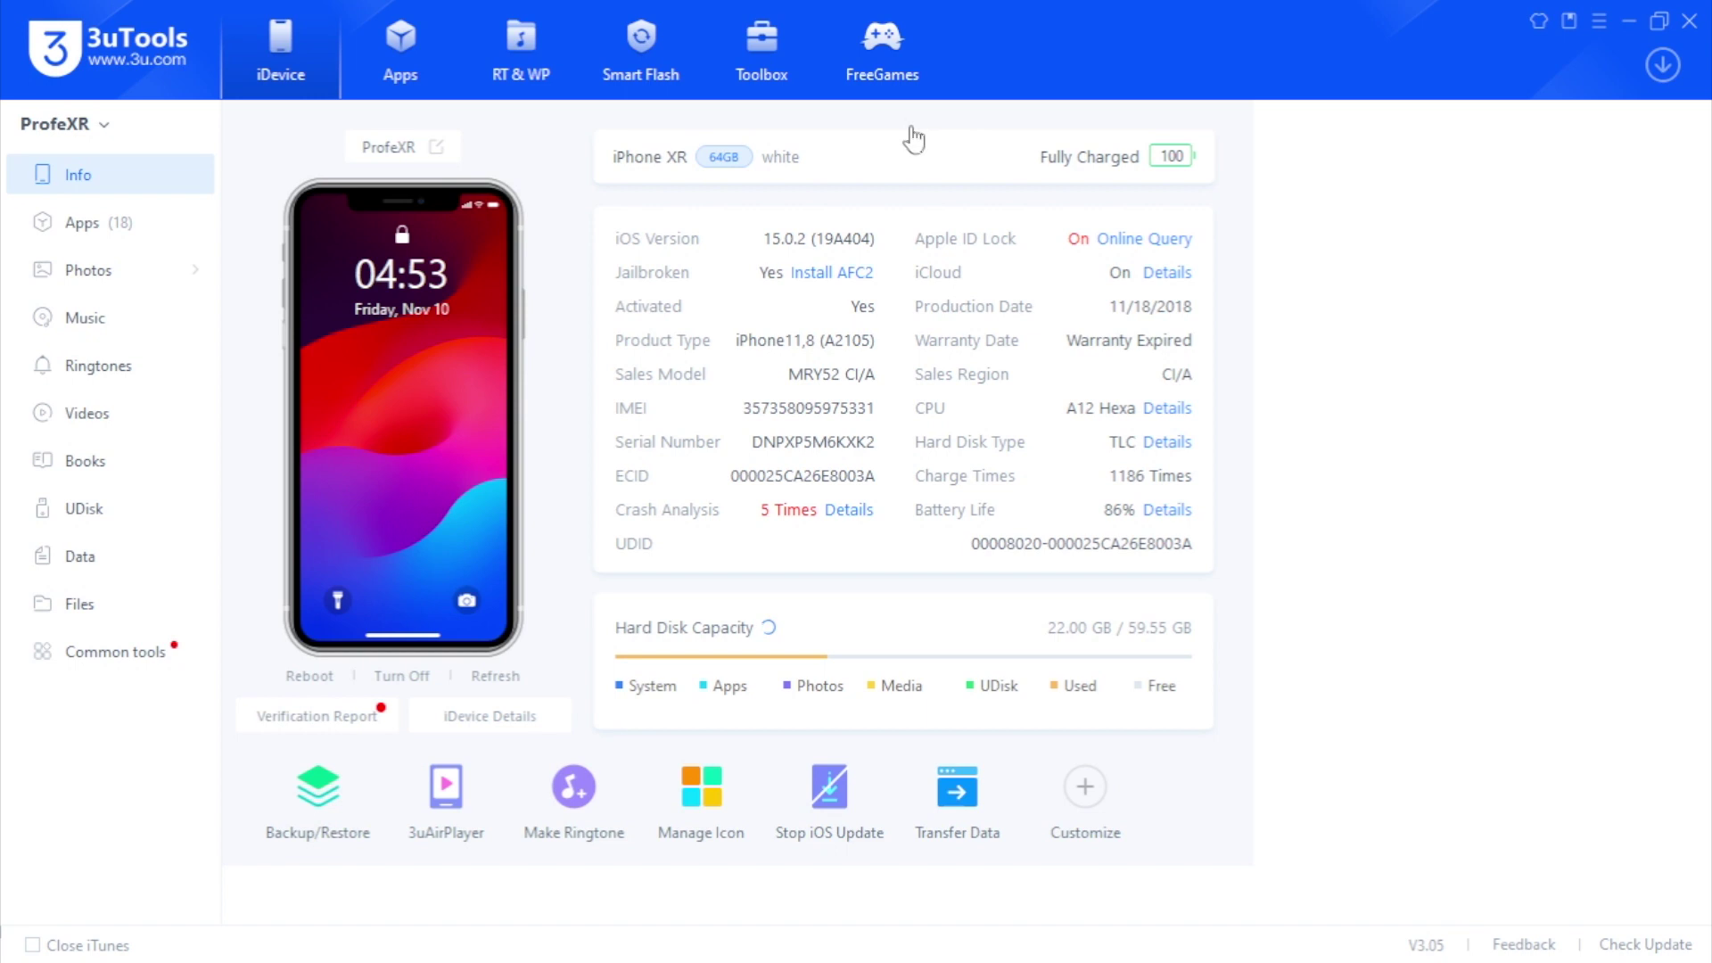
# Run the Face ID Test on the connected iPhone XR, review the sensor report and close it
pyautogui.click(784, 73)
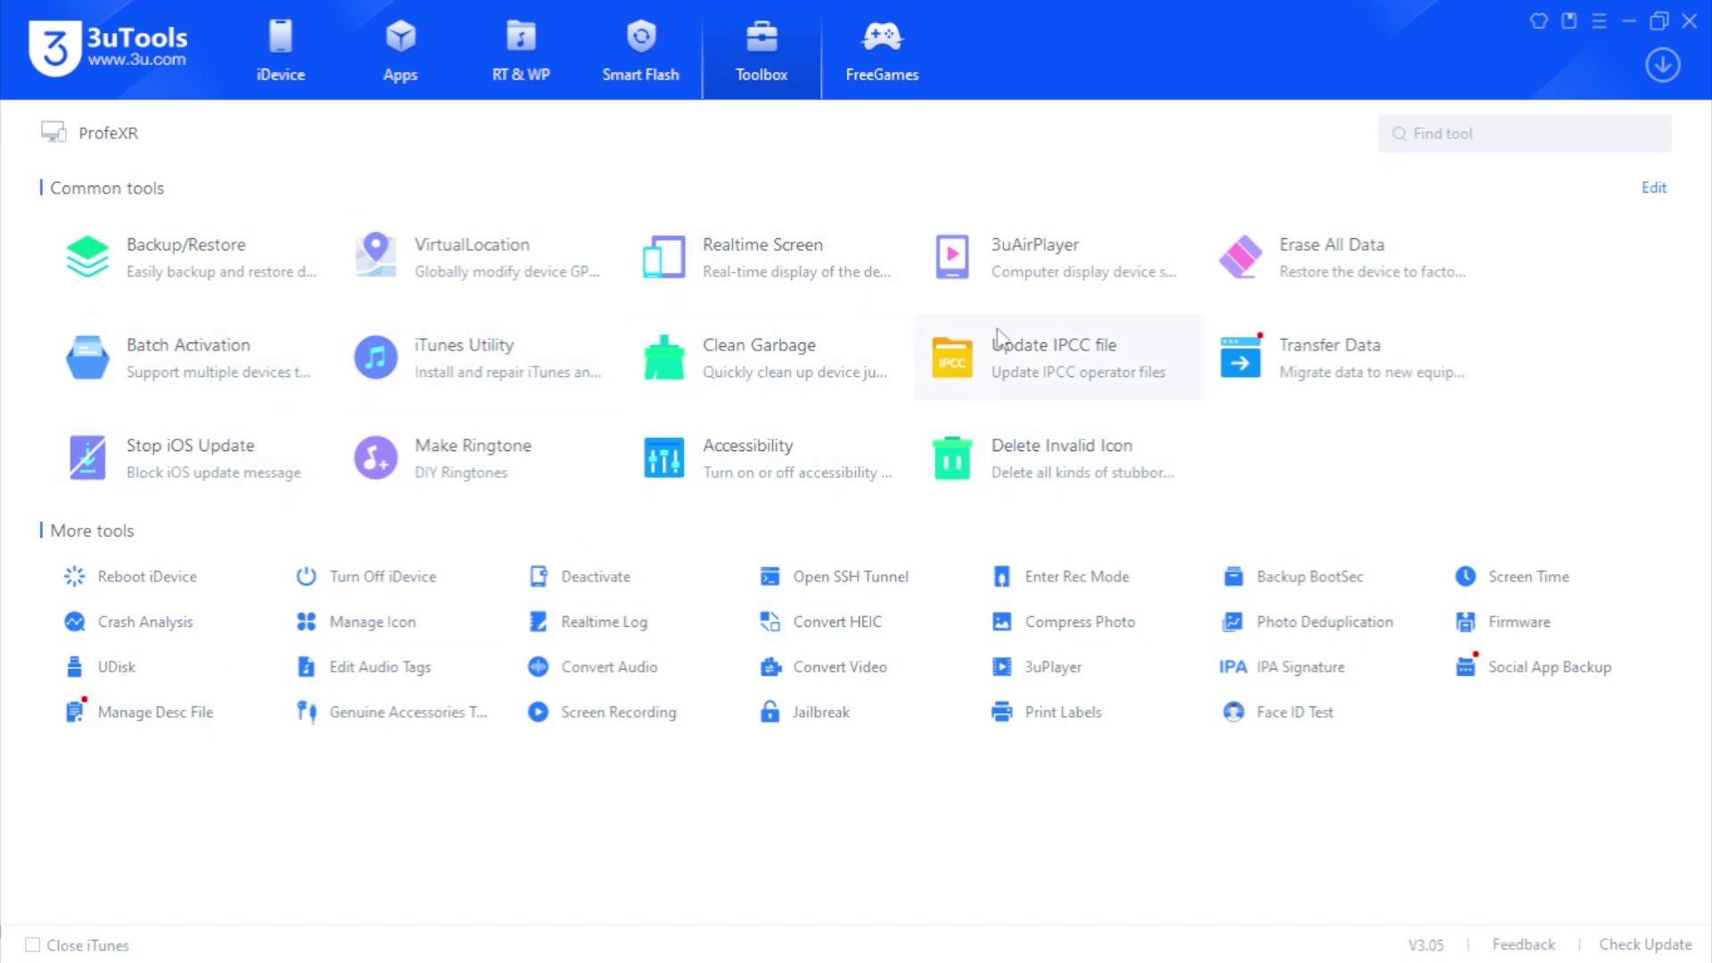
pyautogui.click(1234, 713)
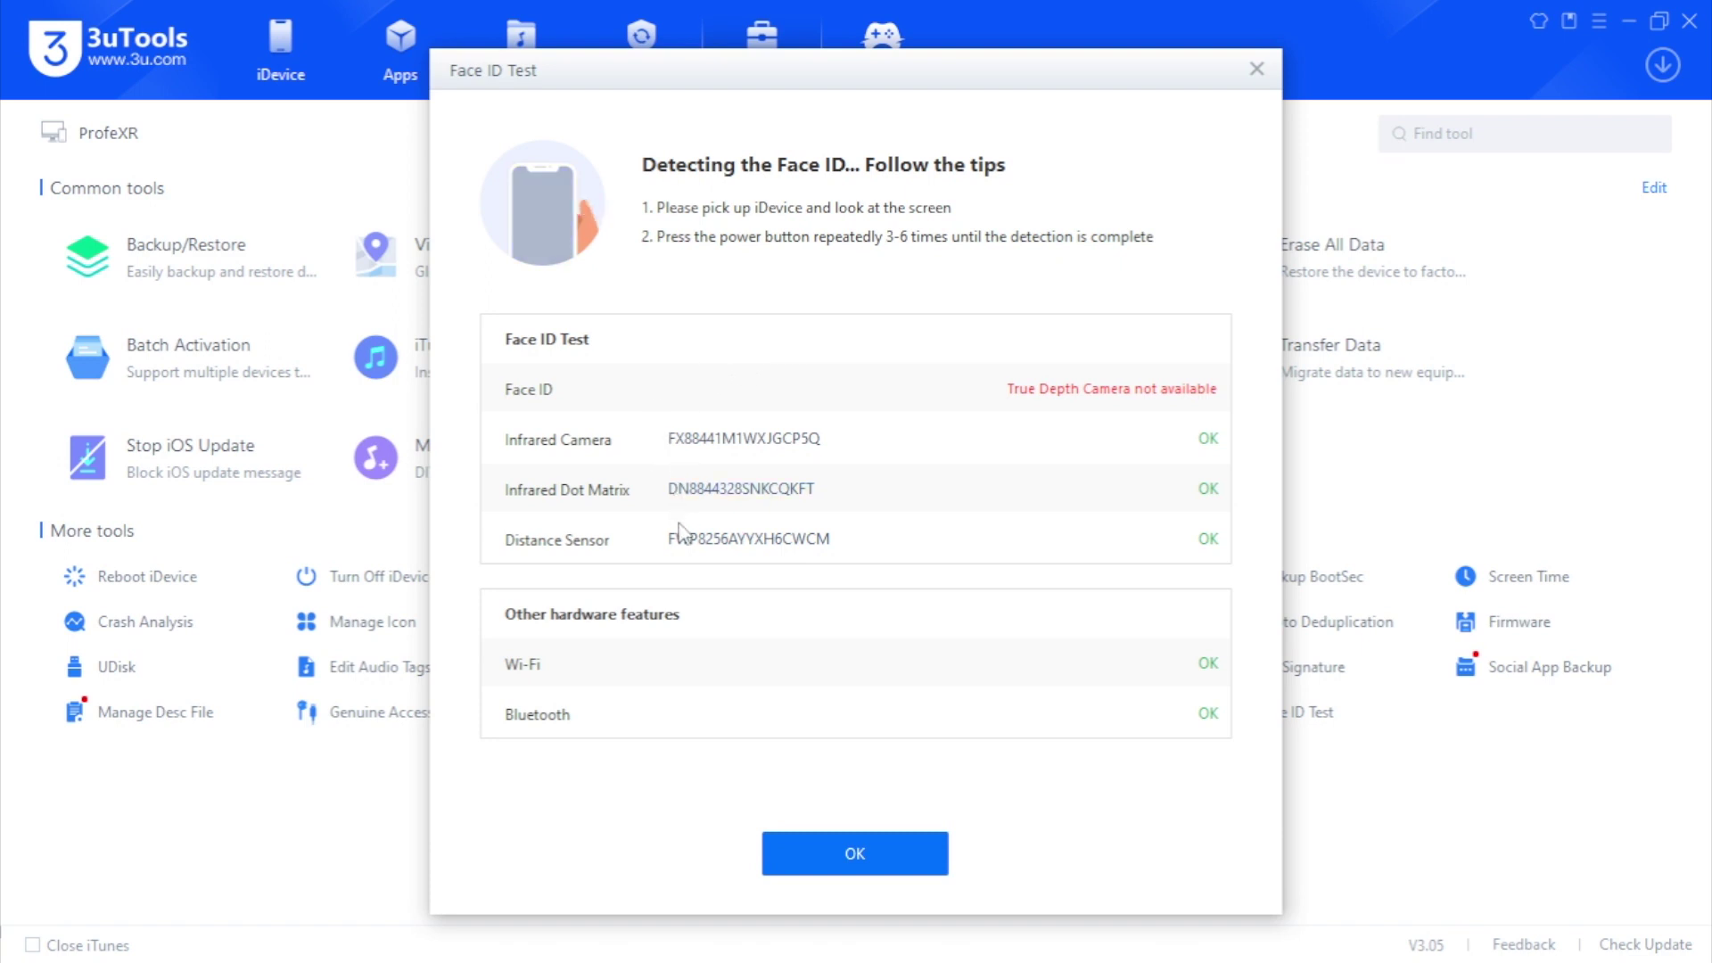
pyautogui.click(675, 443)
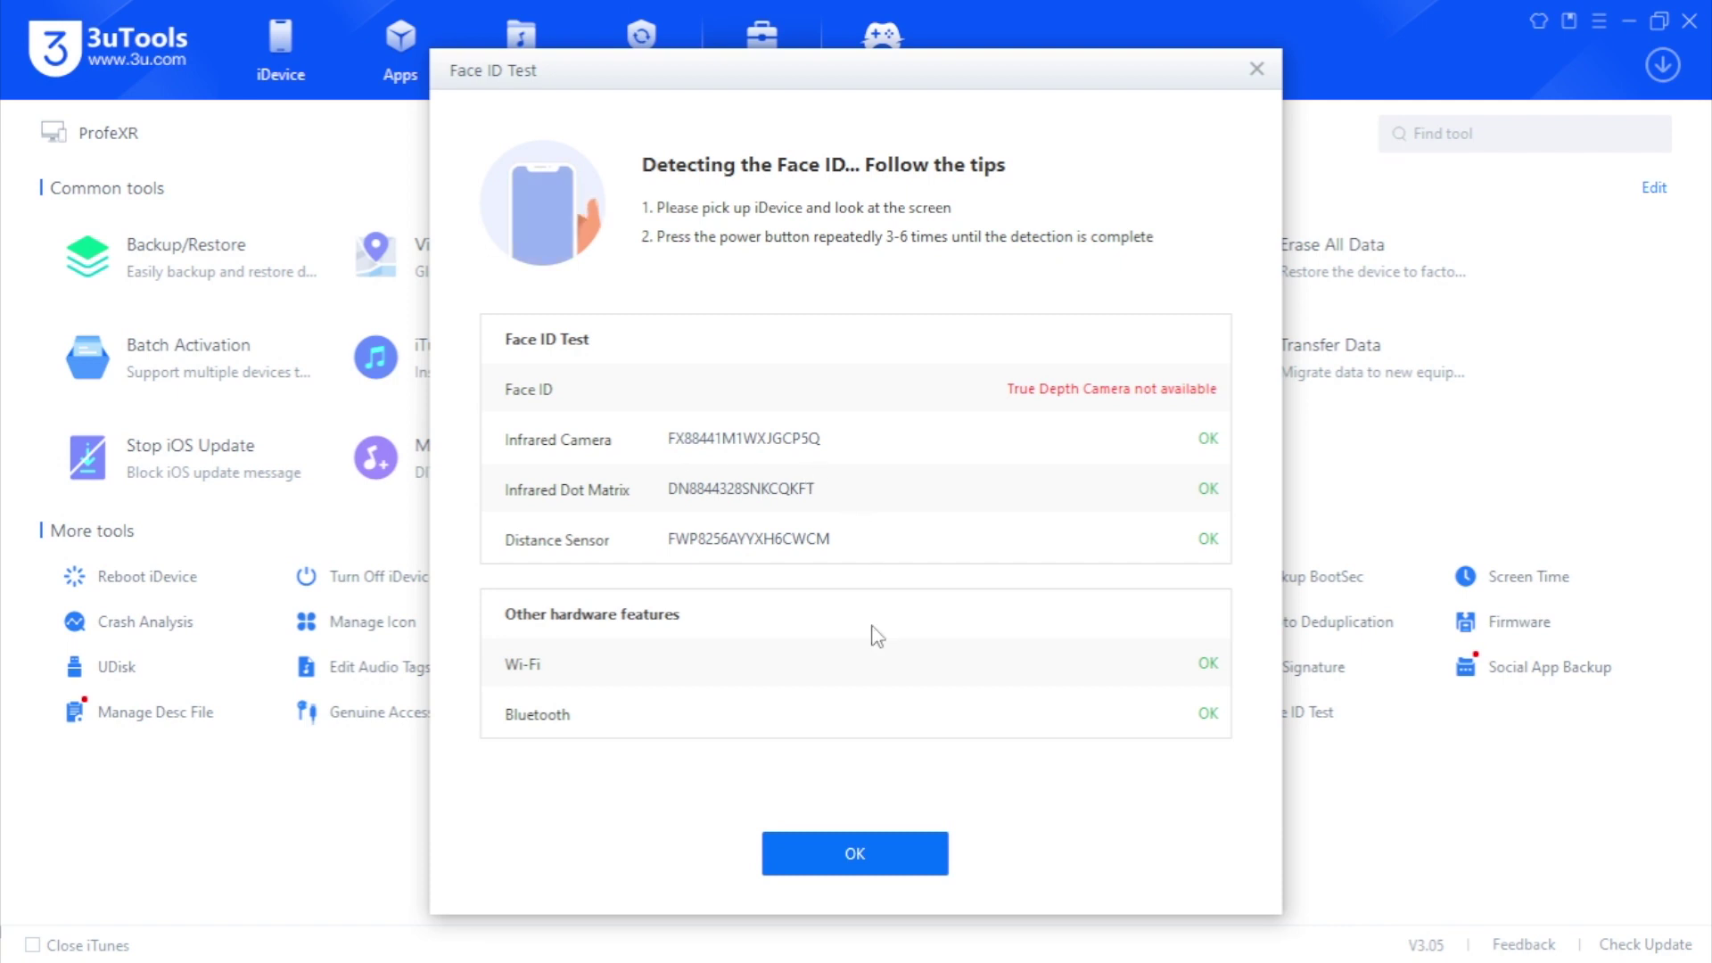
pyautogui.click(869, 851)
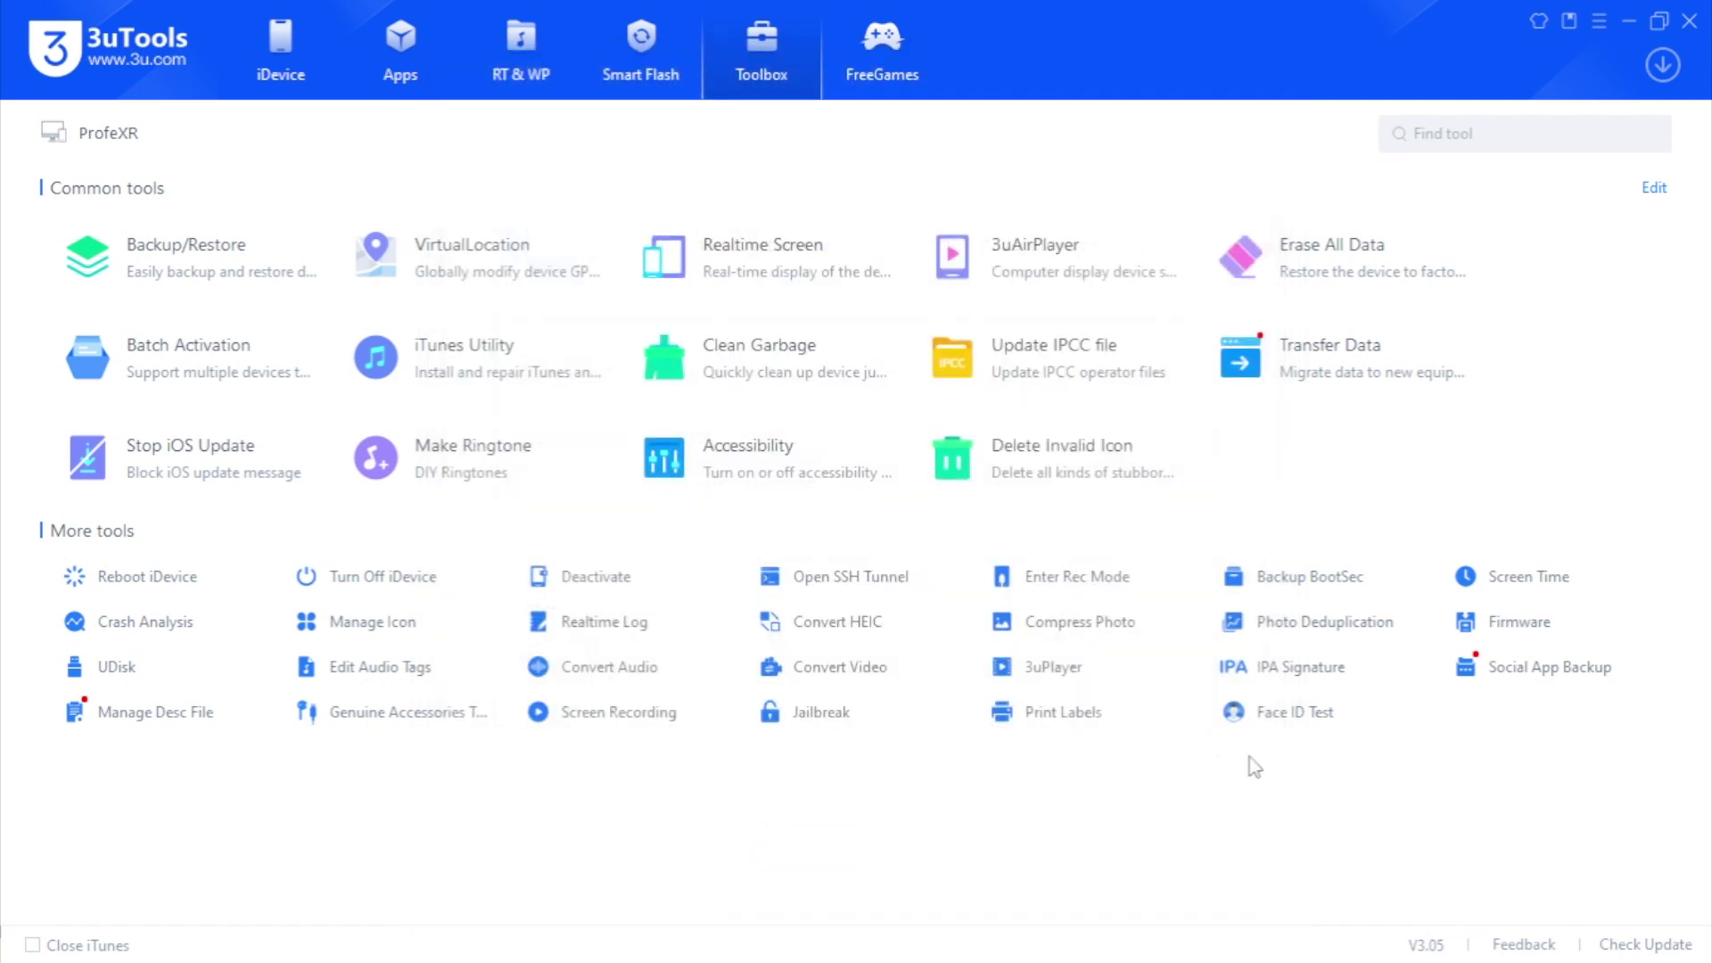
# Run the Face ID Test on the second iPhone, the 13 Pro, and close its report
pyautogui.click(1275, 714)
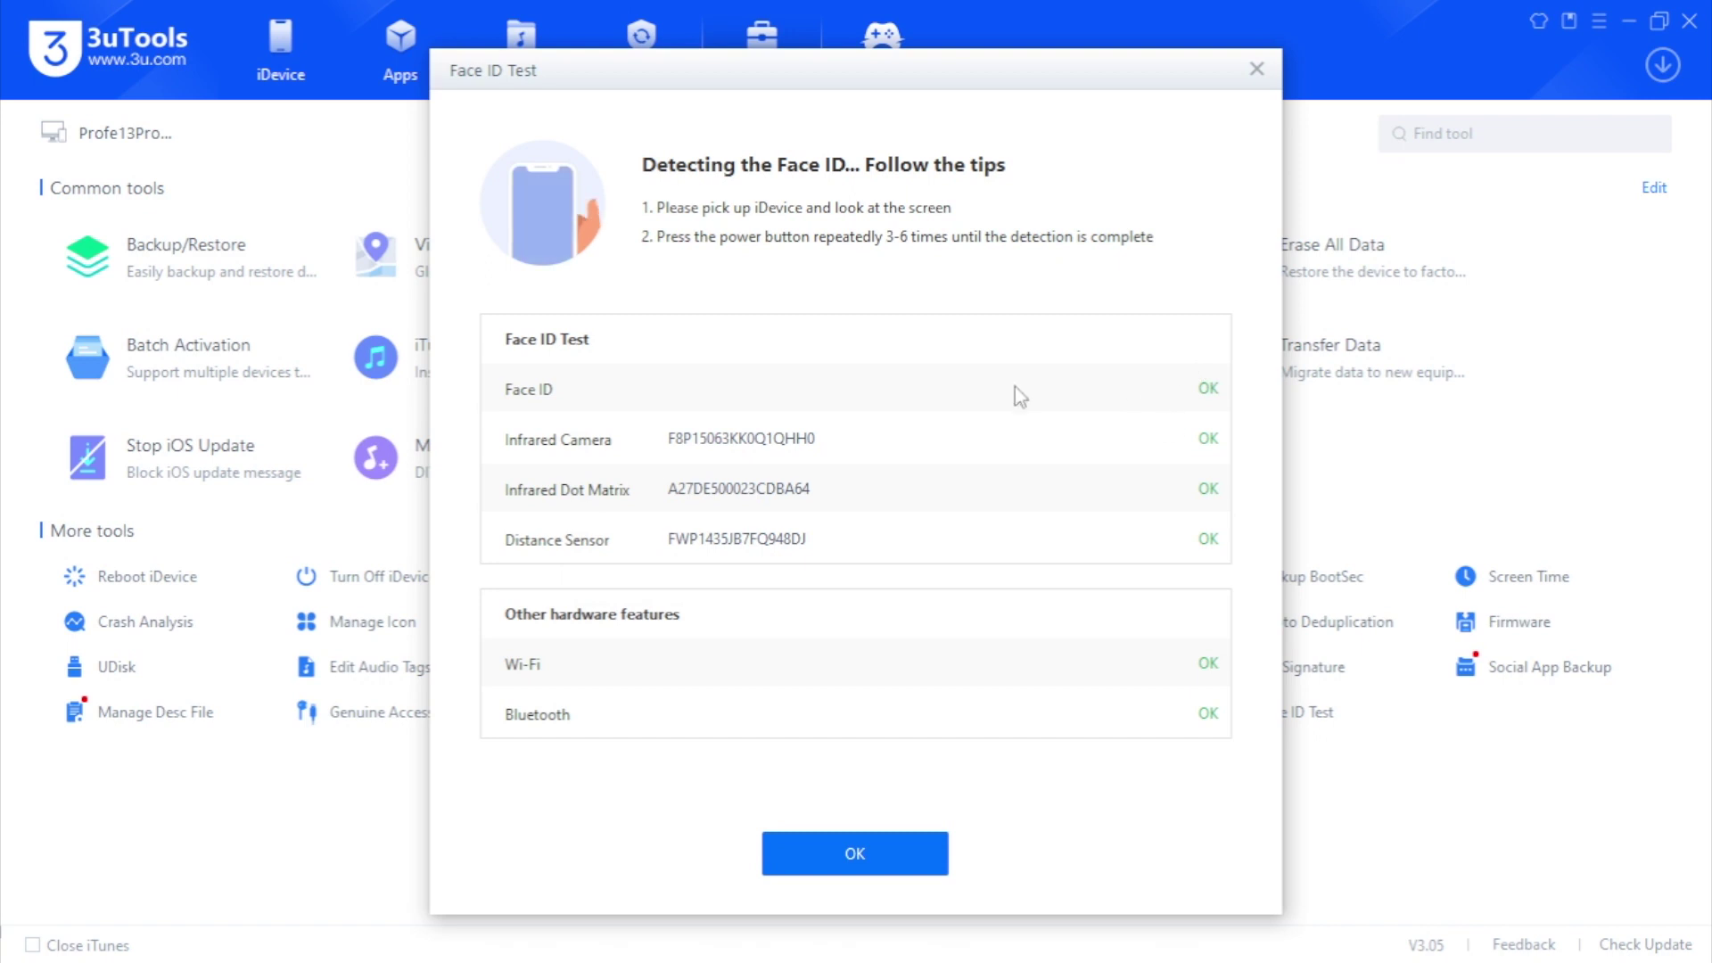
pyautogui.click(841, 845)
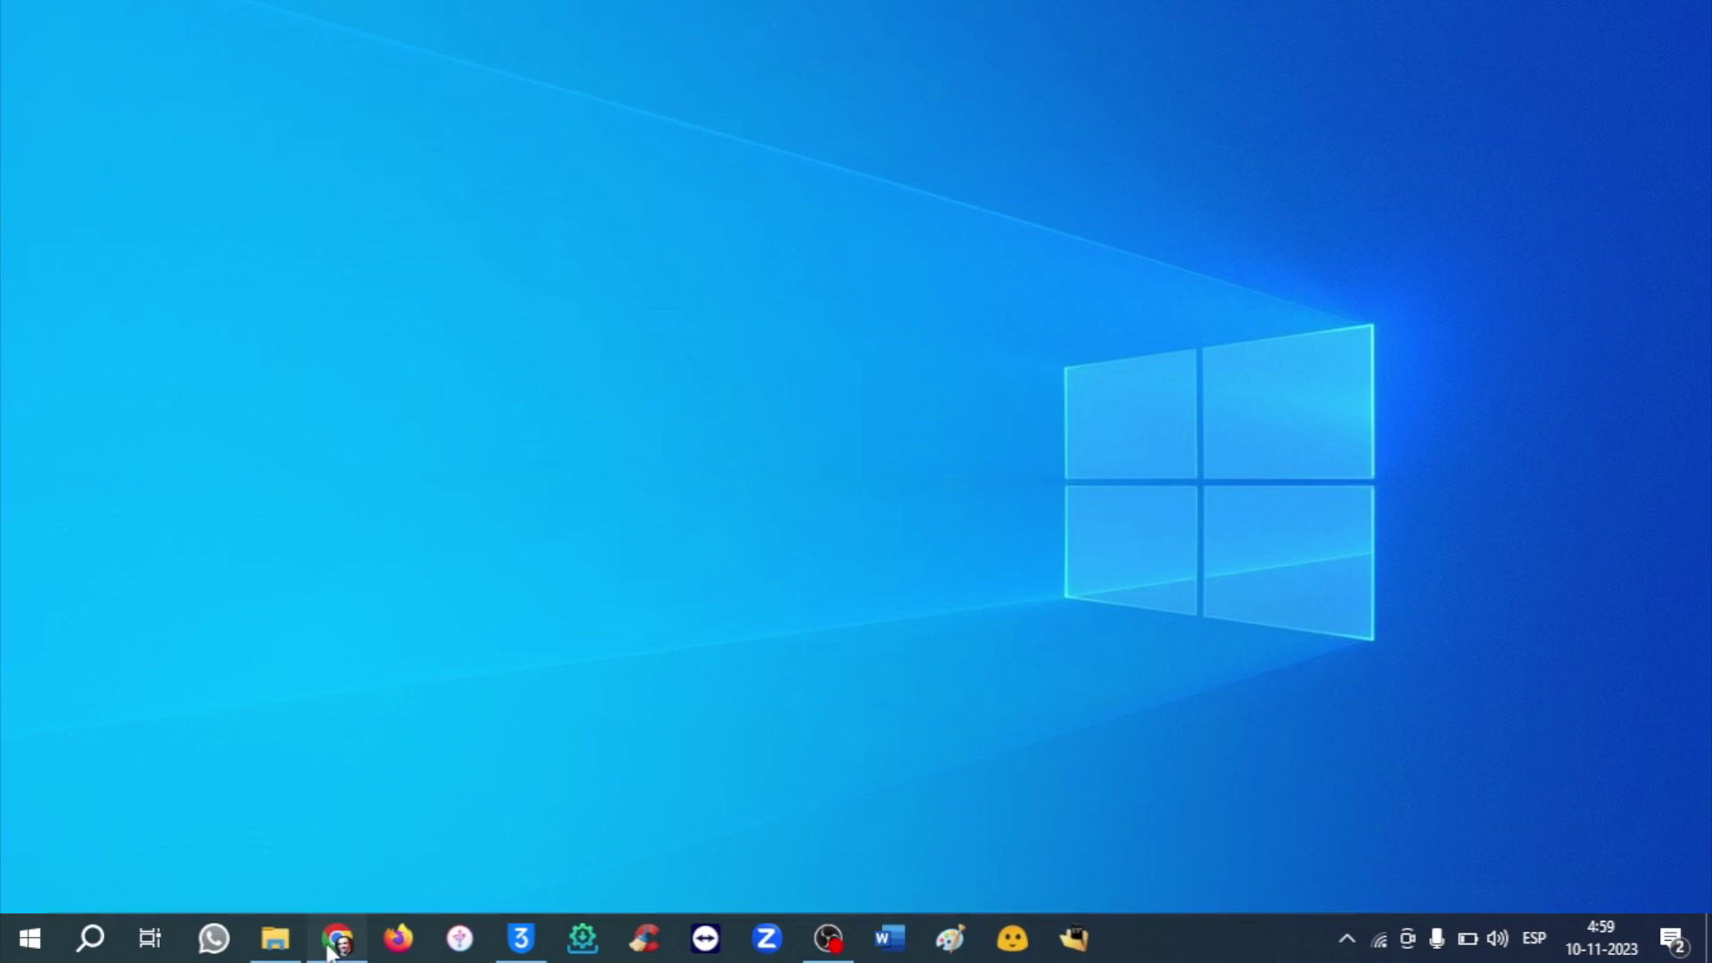
# Switch to the YouTube channel in Chrome, look through its videos and live streams, and open the full TUTORIALES playlist
pyautogui.click(334, 941)
pyautogui.click(449, 544)
pyautogui.click(553, 548)
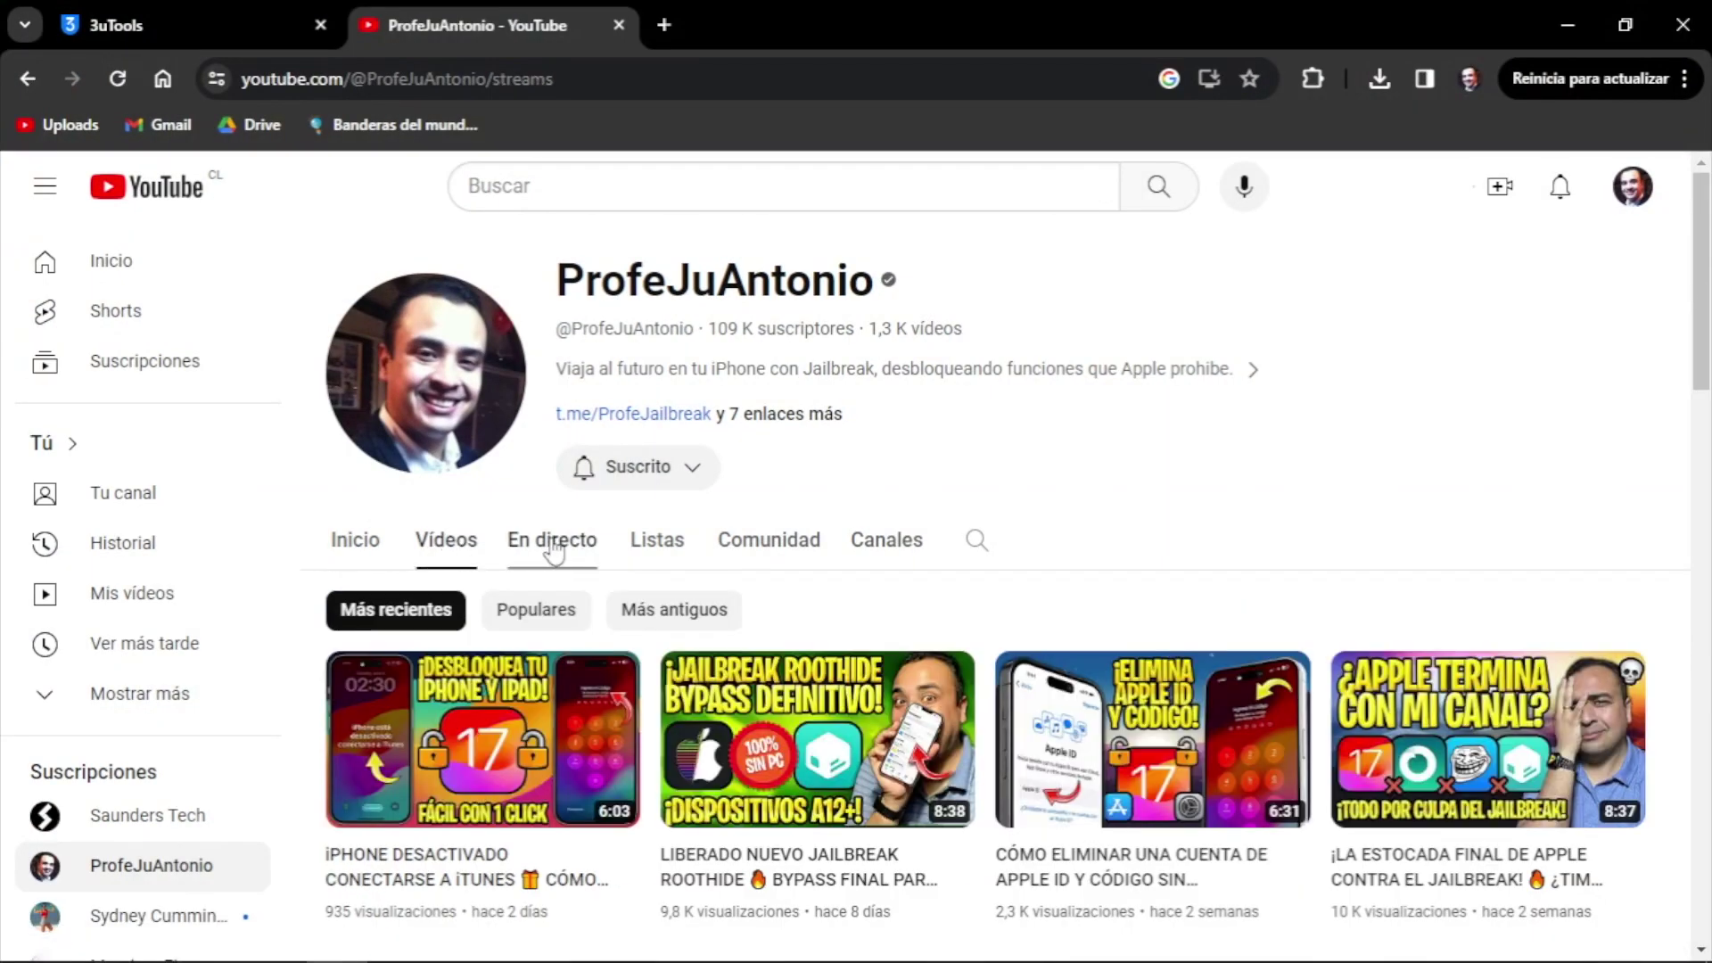
pyautogui.click(660, 547)
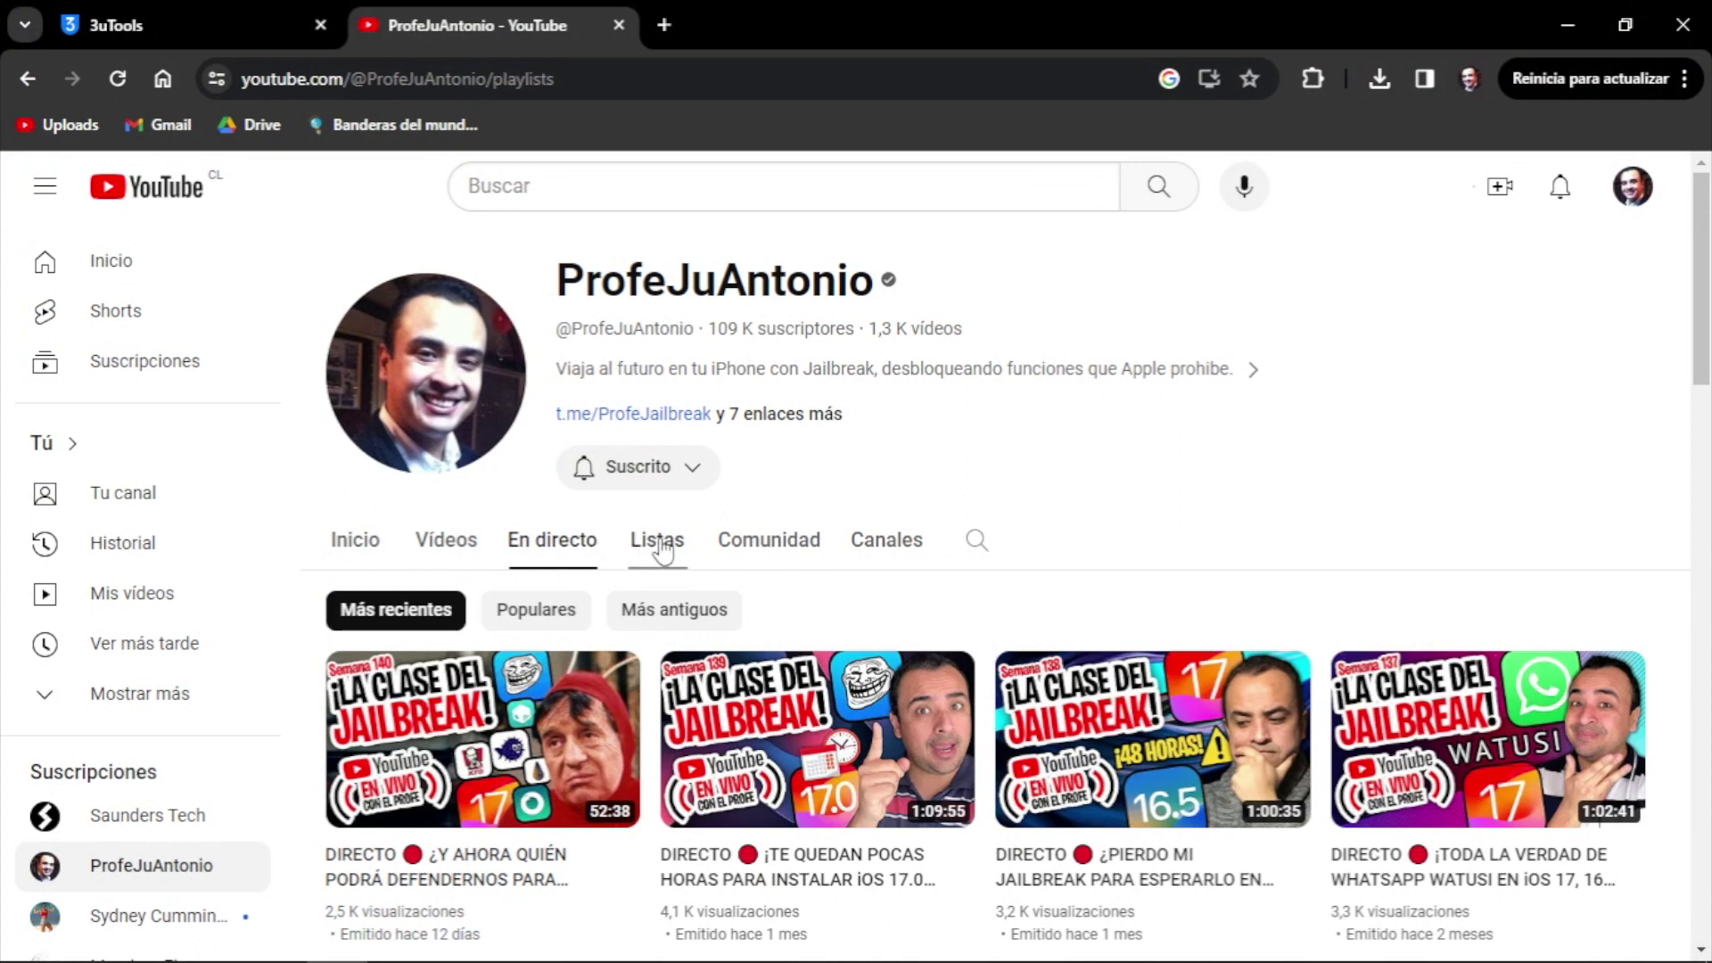
pyautogui.scroll(-4, 1135, 535)
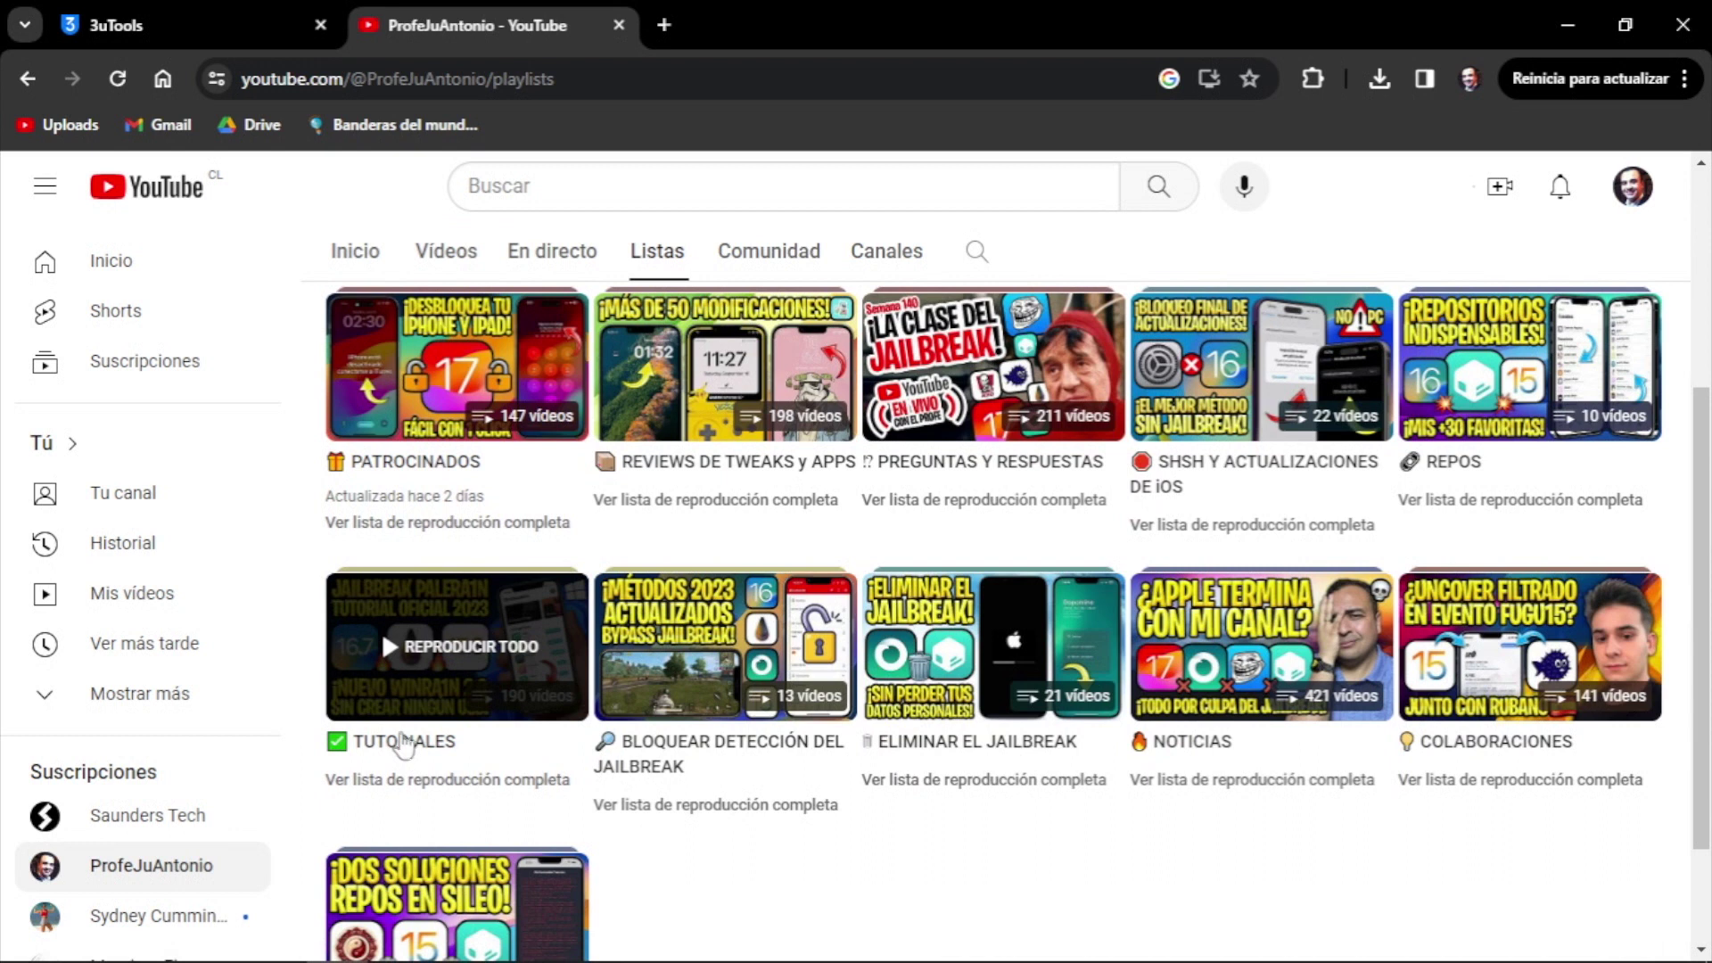
pyautogui.click(431, 785)
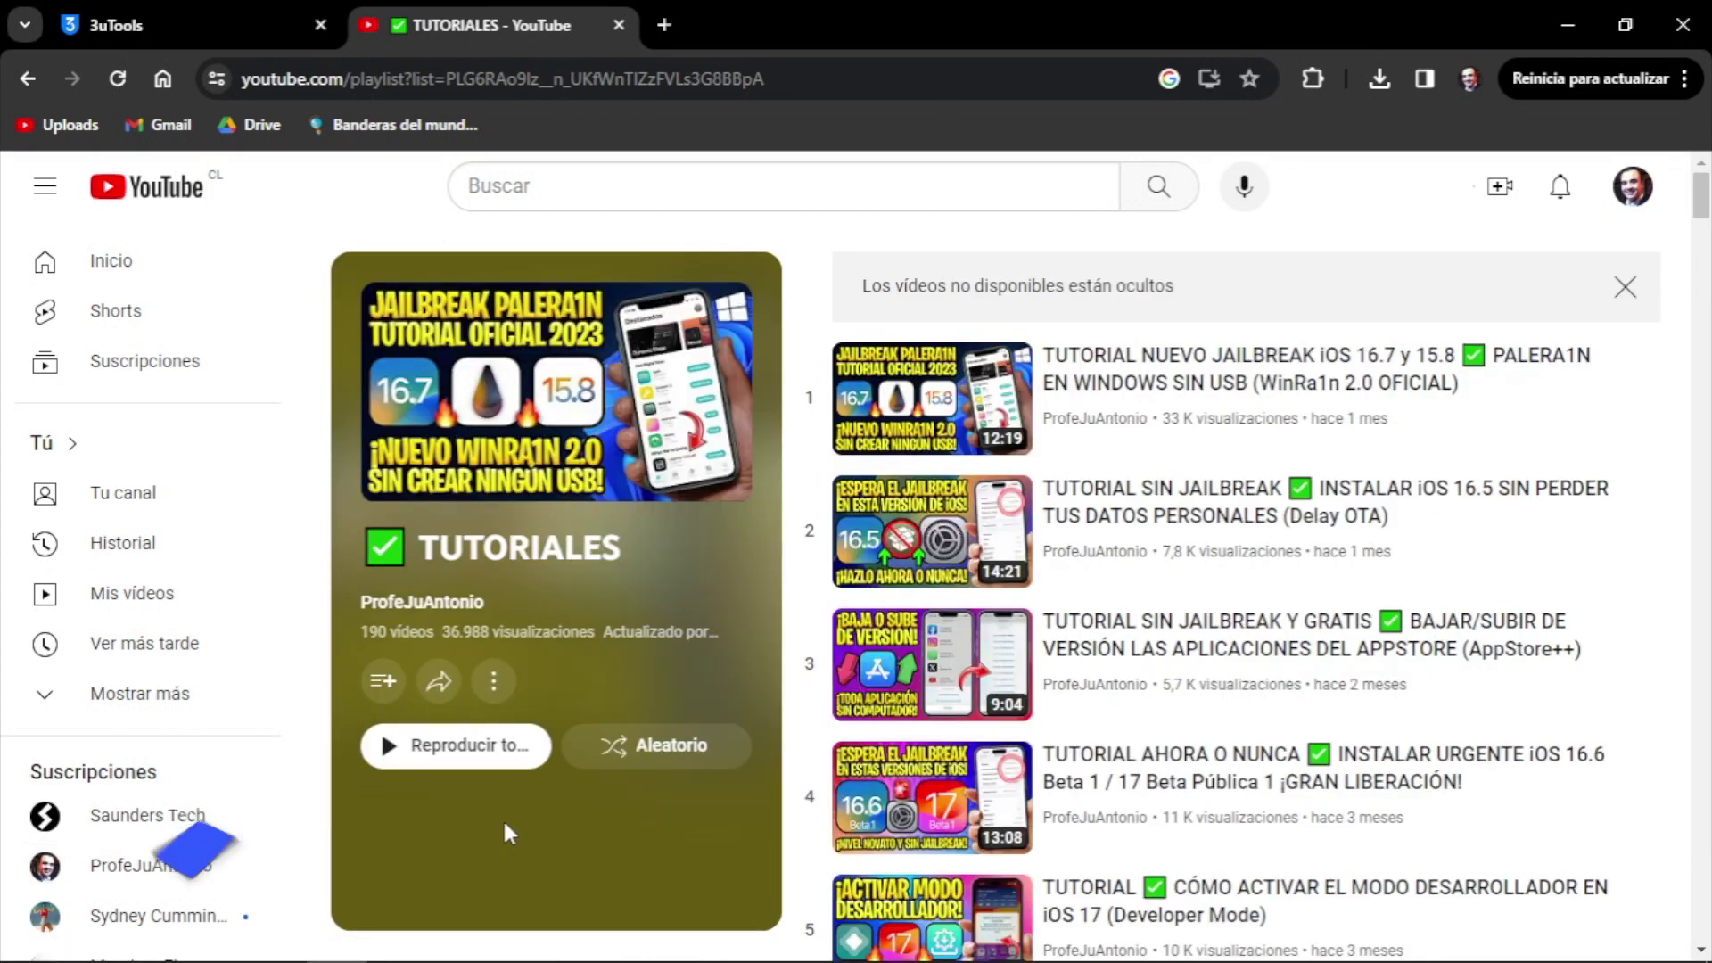
# Look through the tutorial videos listed in the TUTORIALES playlist
pyautogui.scroll(-3, 1652, 441)
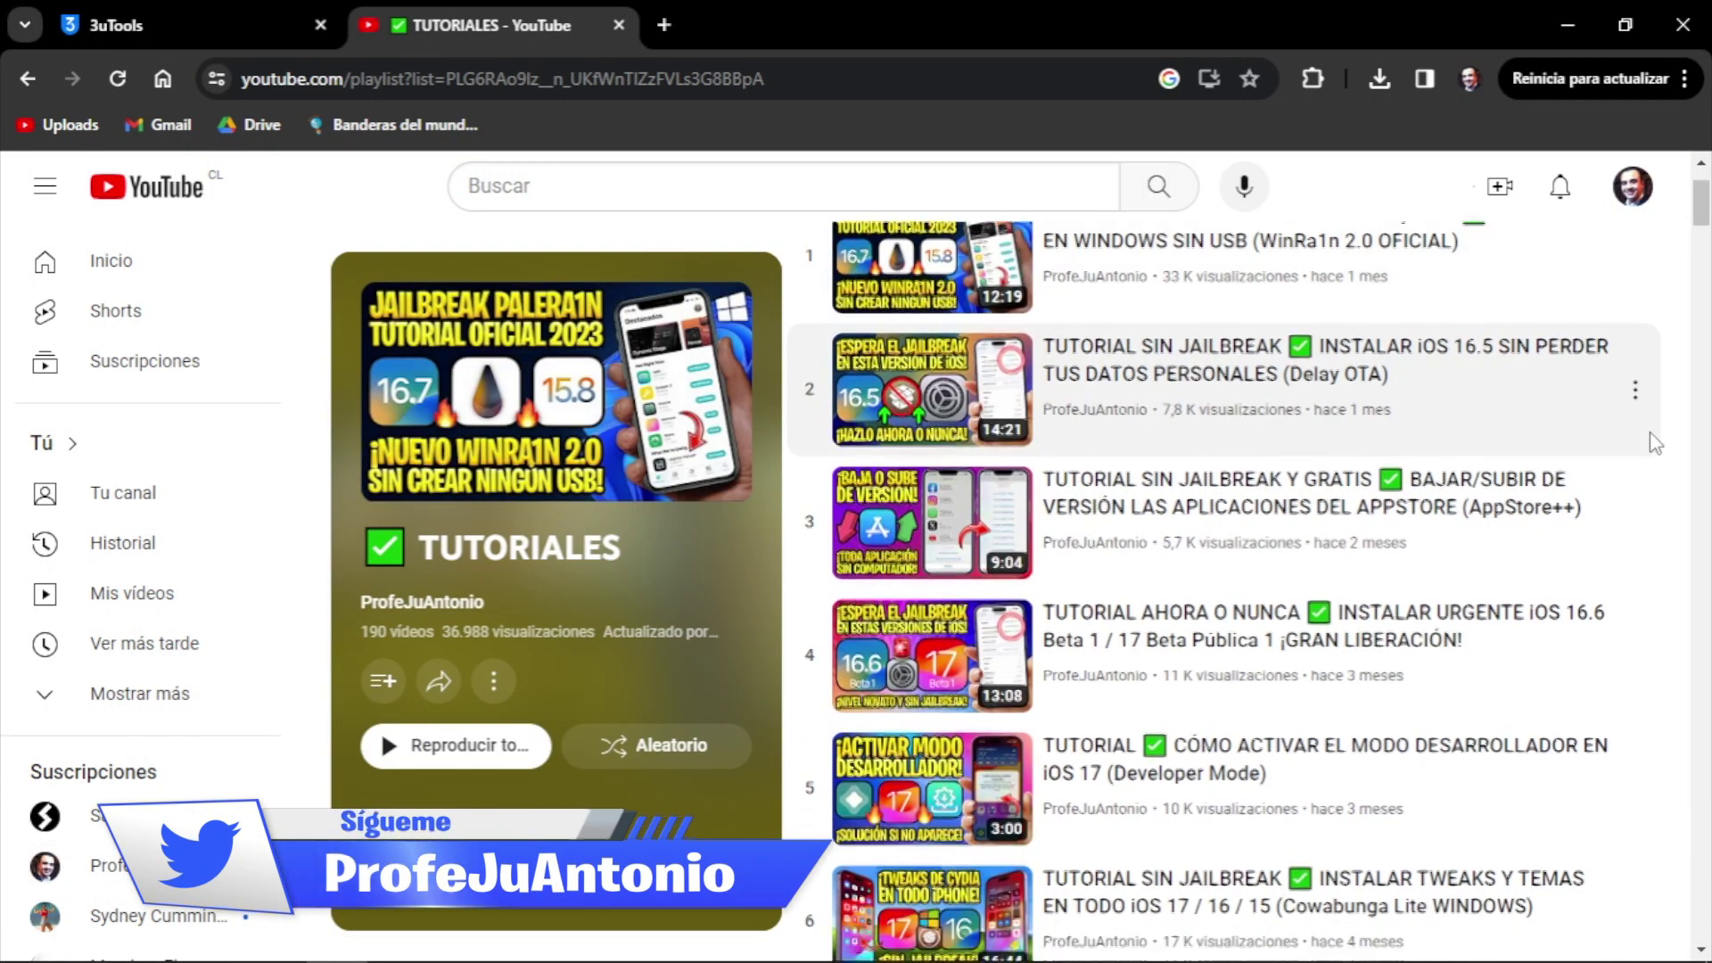
pyautogui.scroll(-6, 1652, 444)
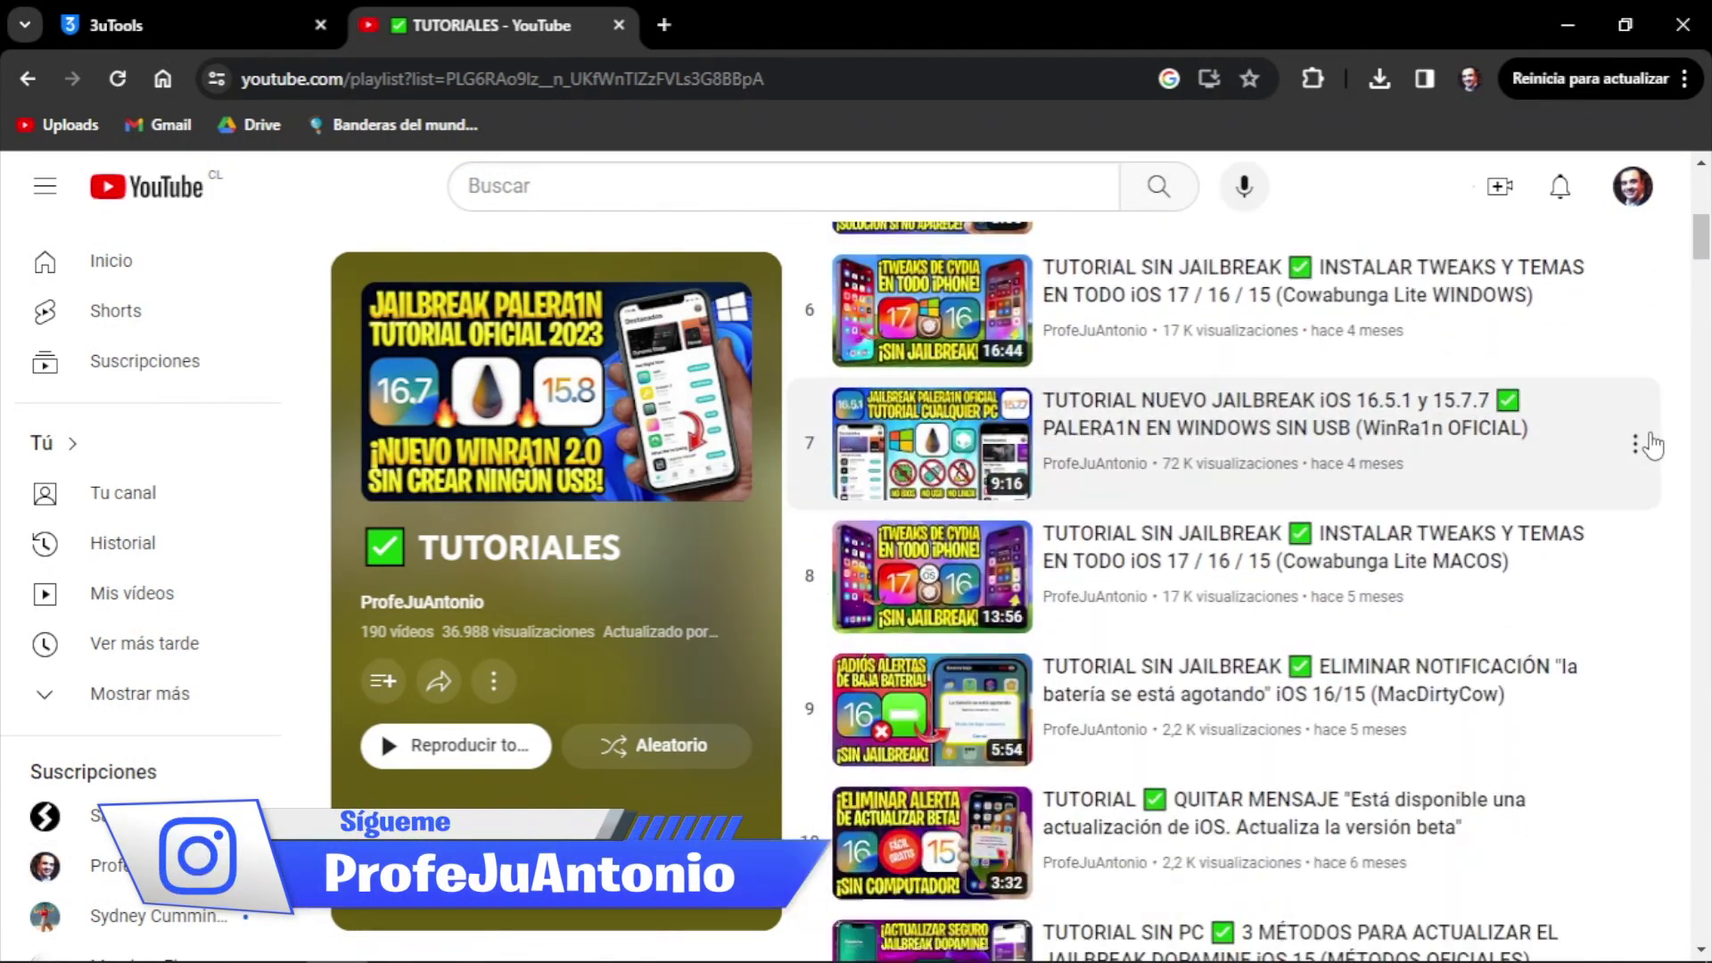
pyautogui.scroll(-5, 1652, 444)
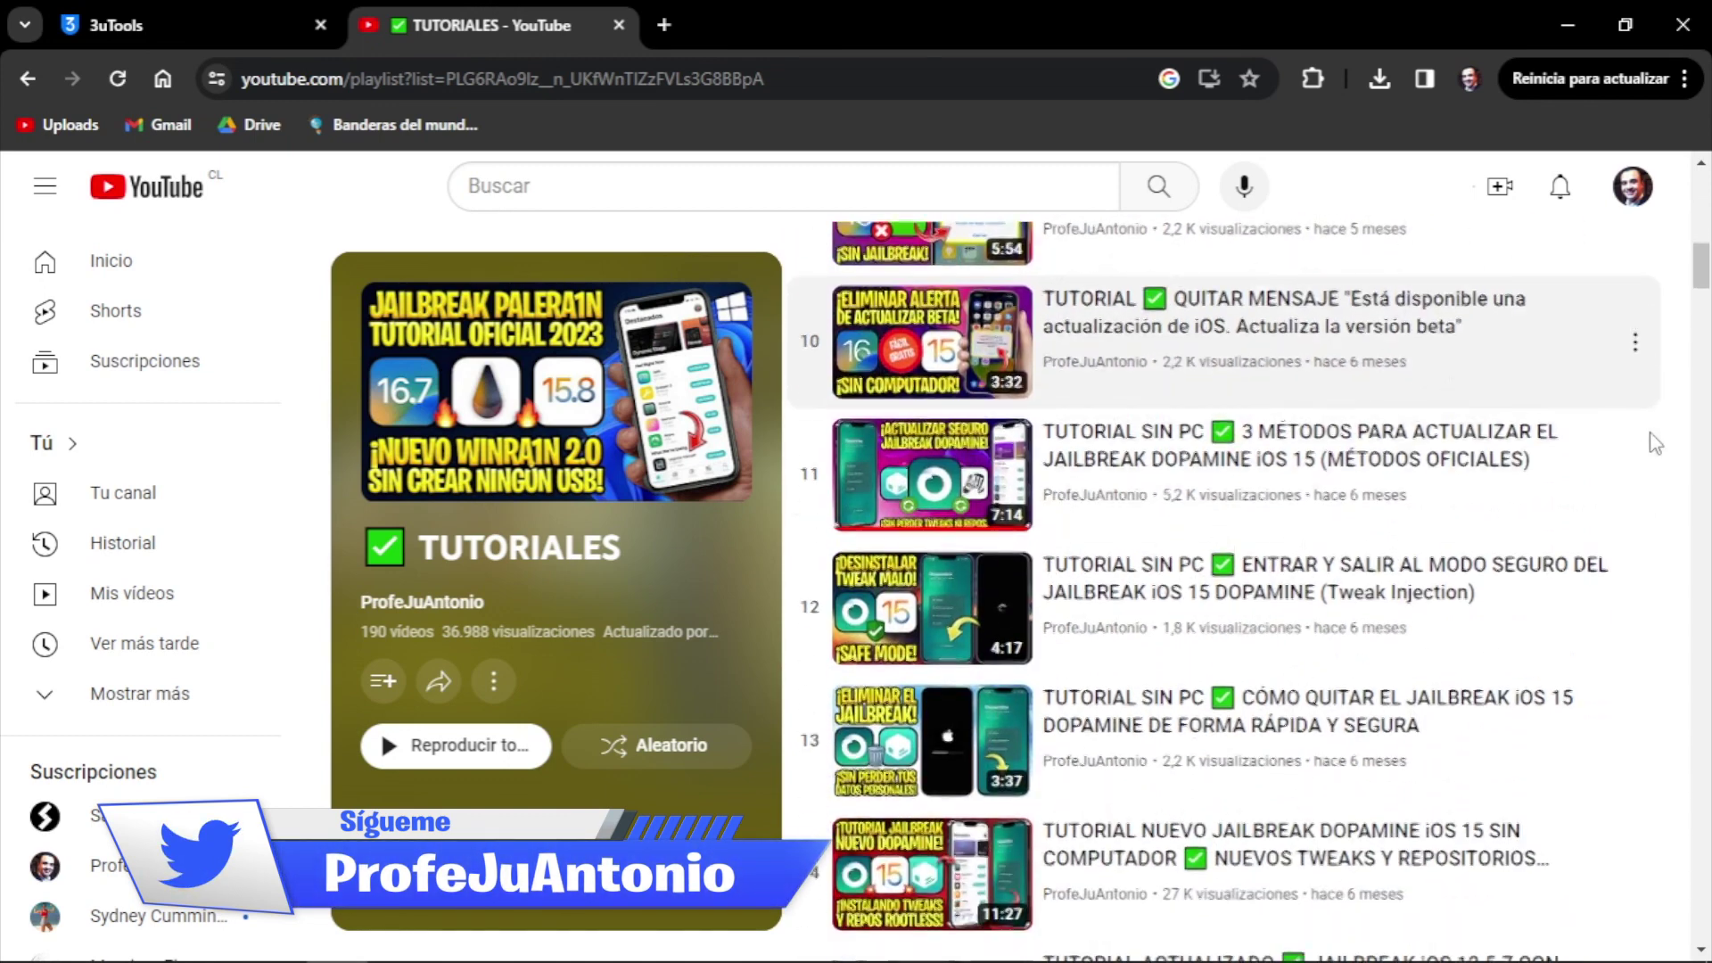
pyautogui.scroll(-5, 1655, 443)
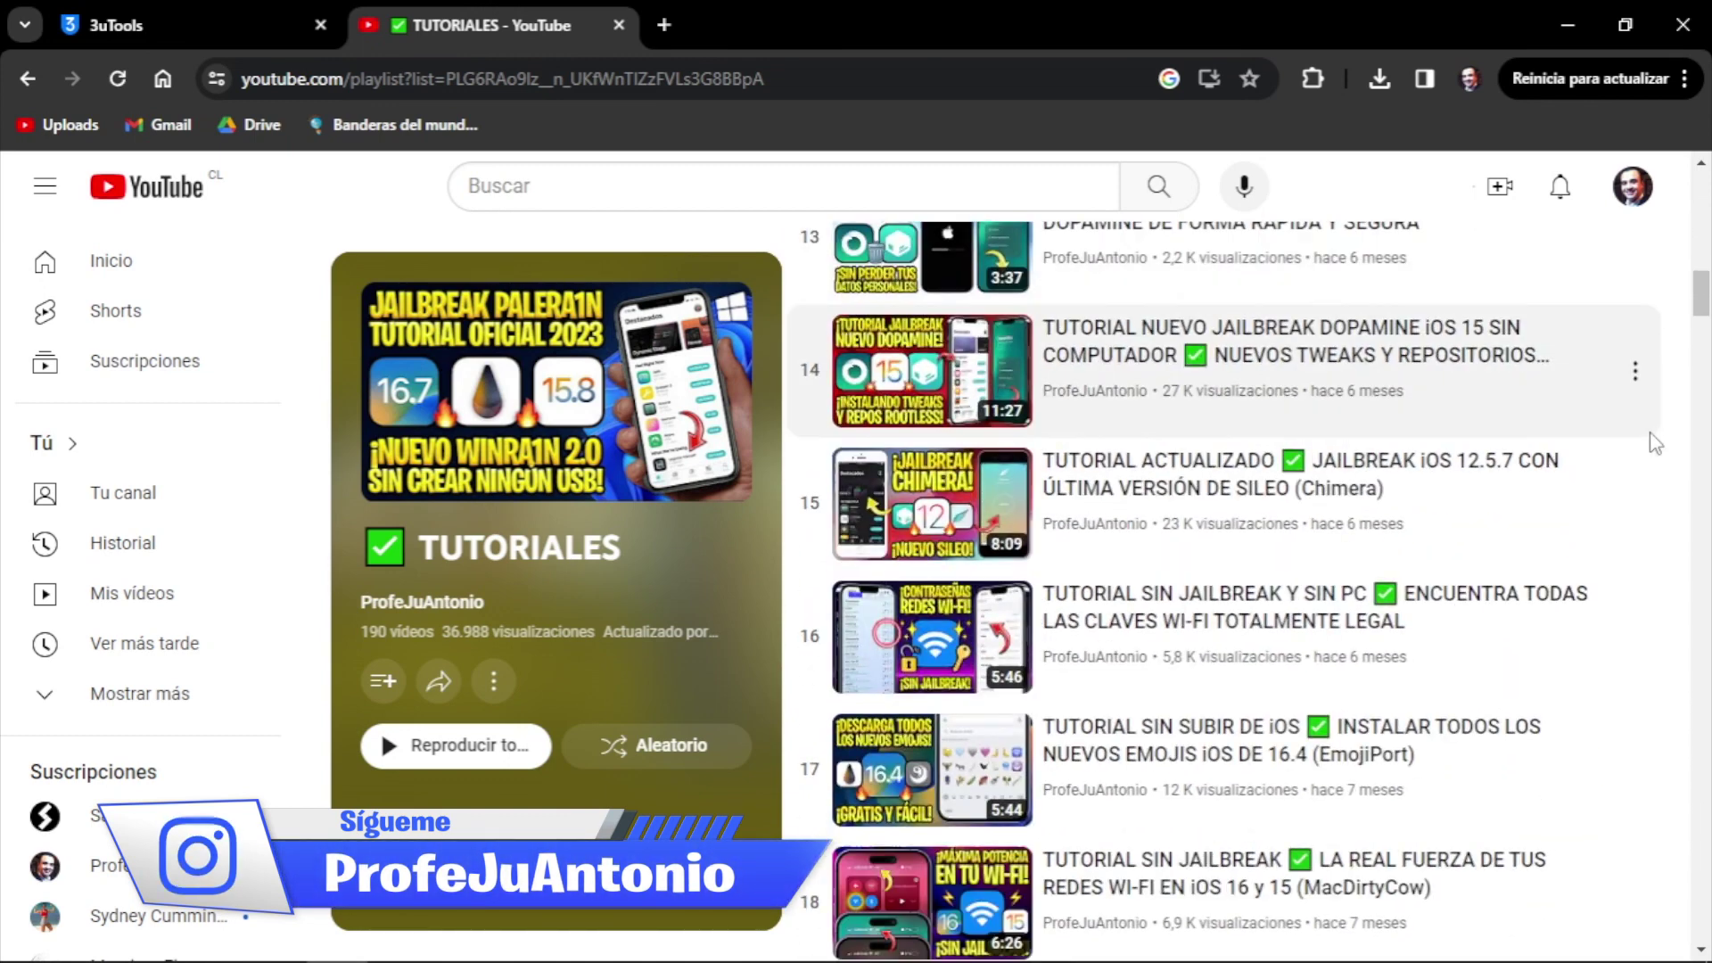
pyautogui.scroll(-5, 1655, 444)
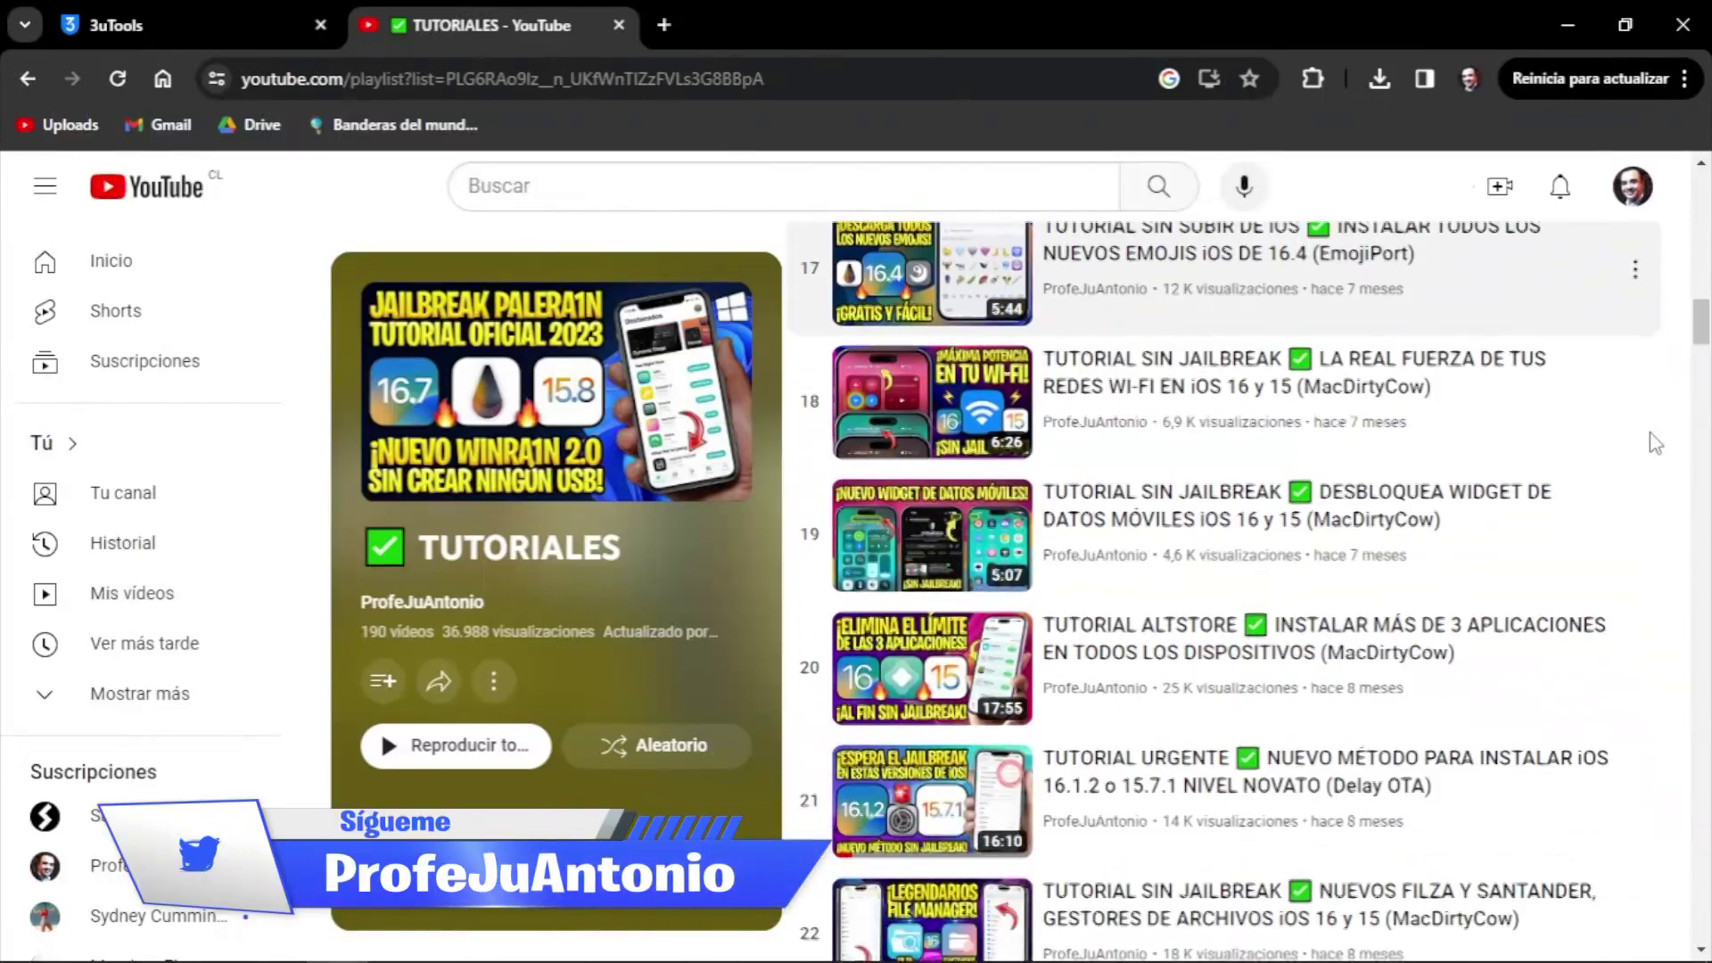
pyautogui.scroll(-5, 1654, 443)
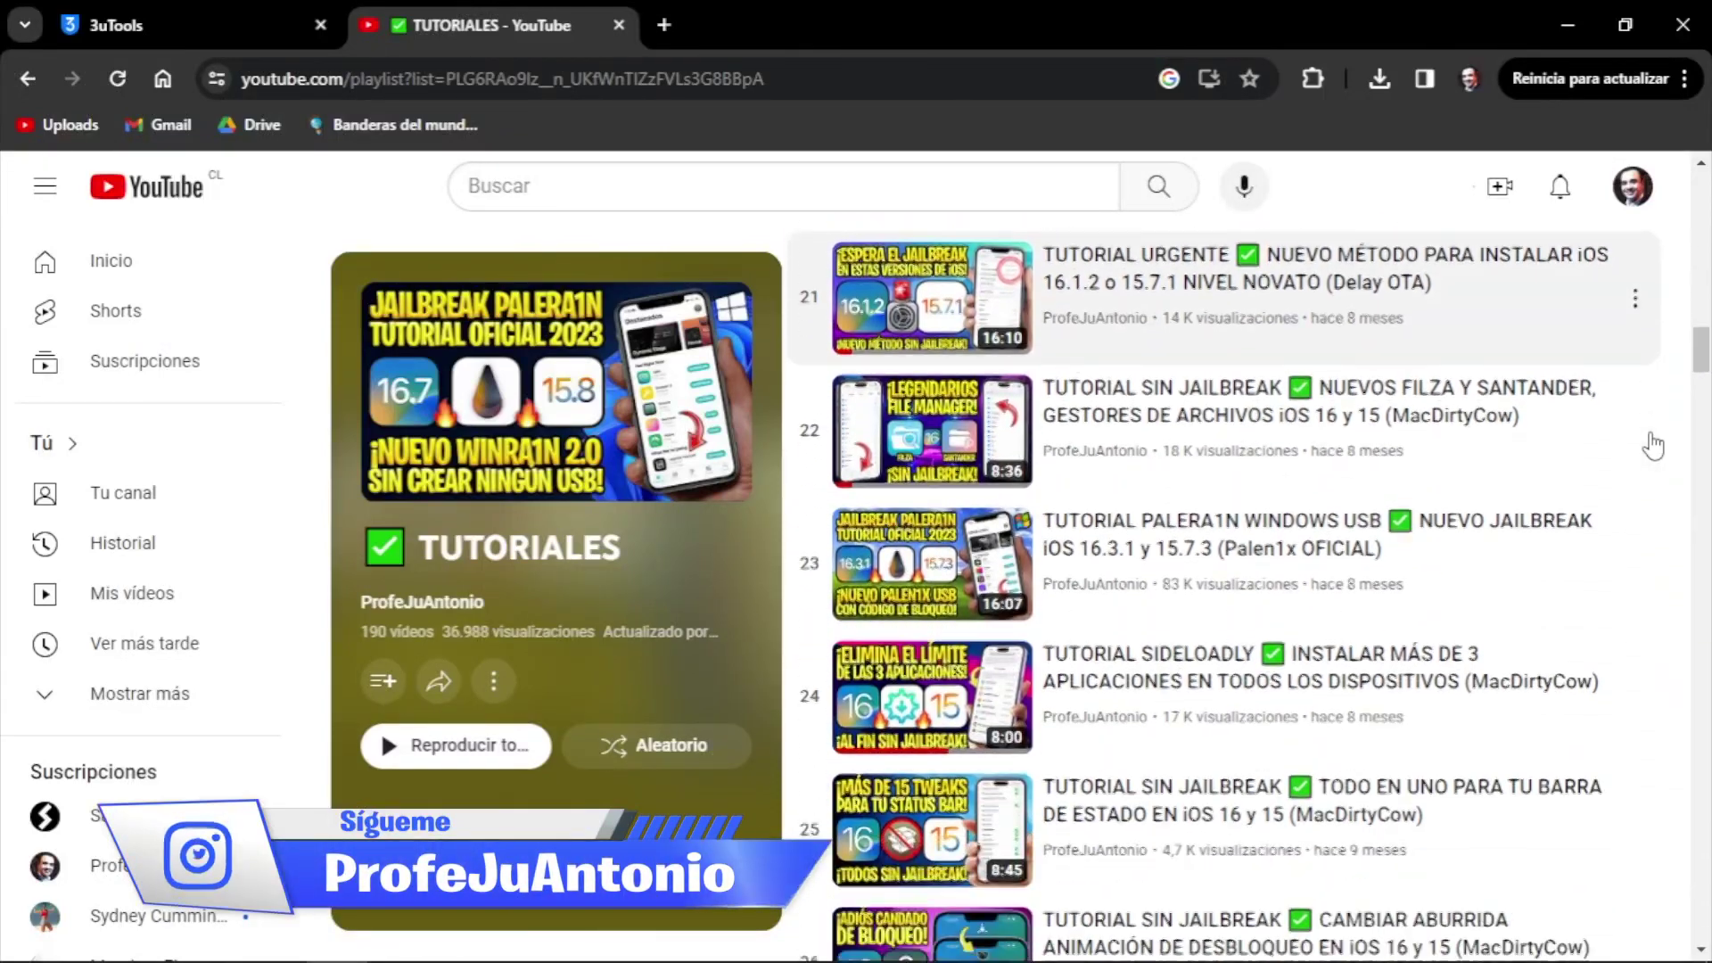
pyautogui.scroll(-5, 1654, 445)
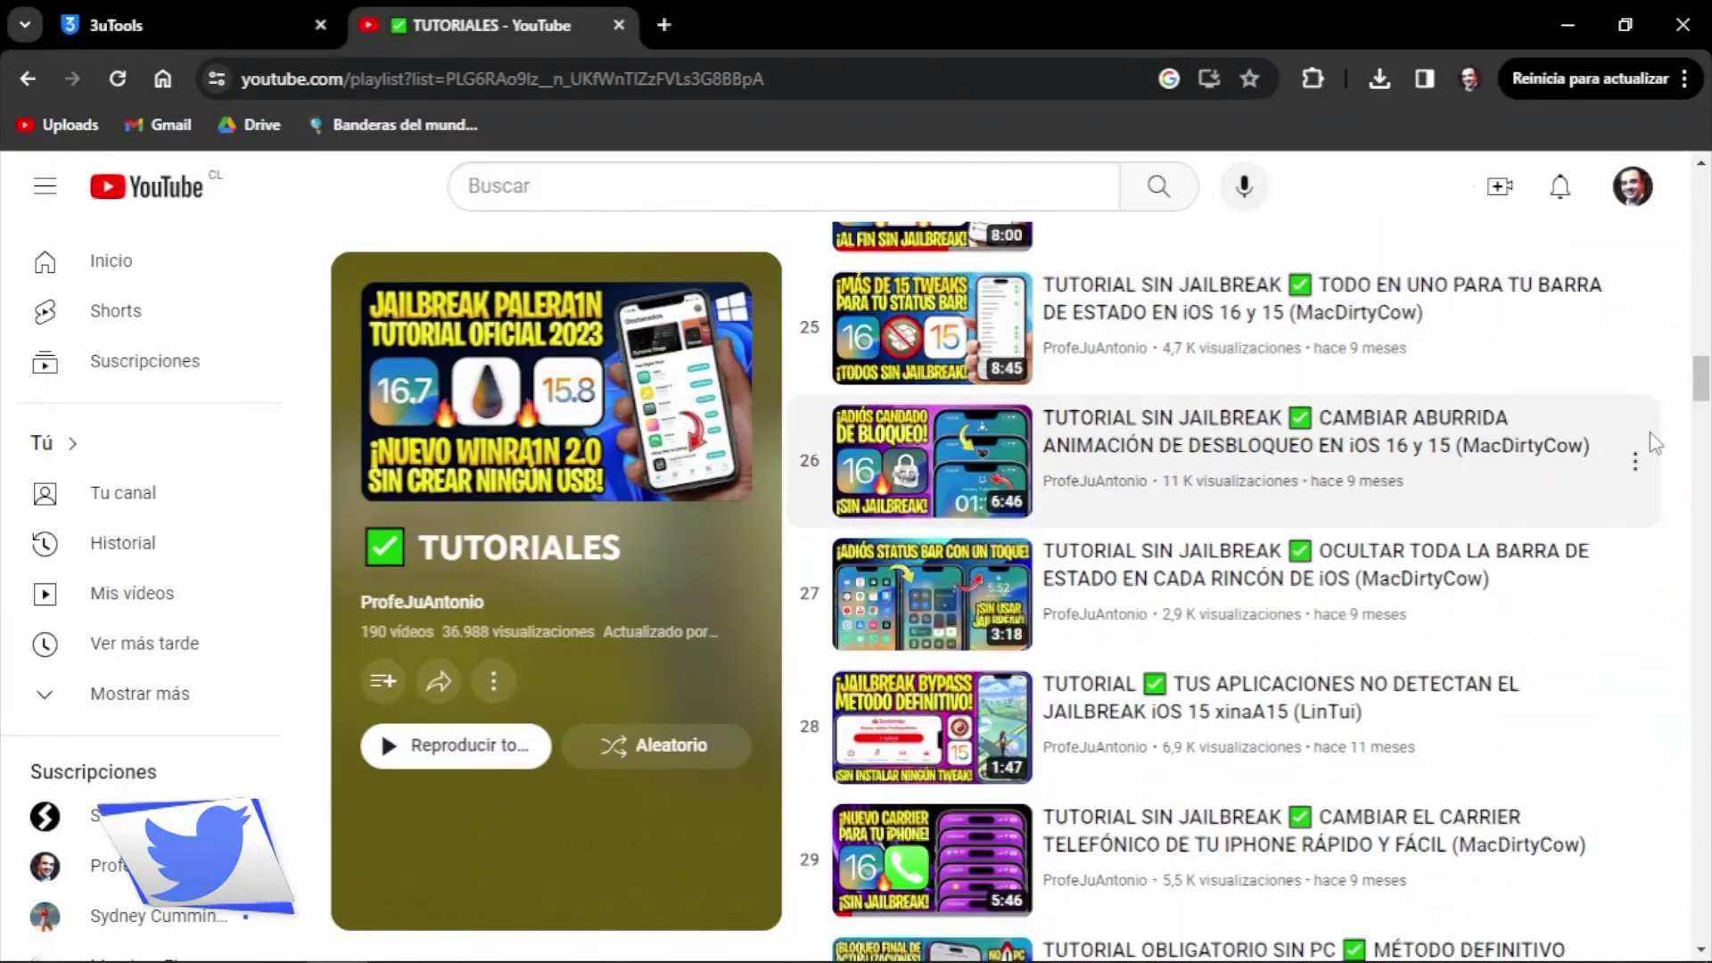